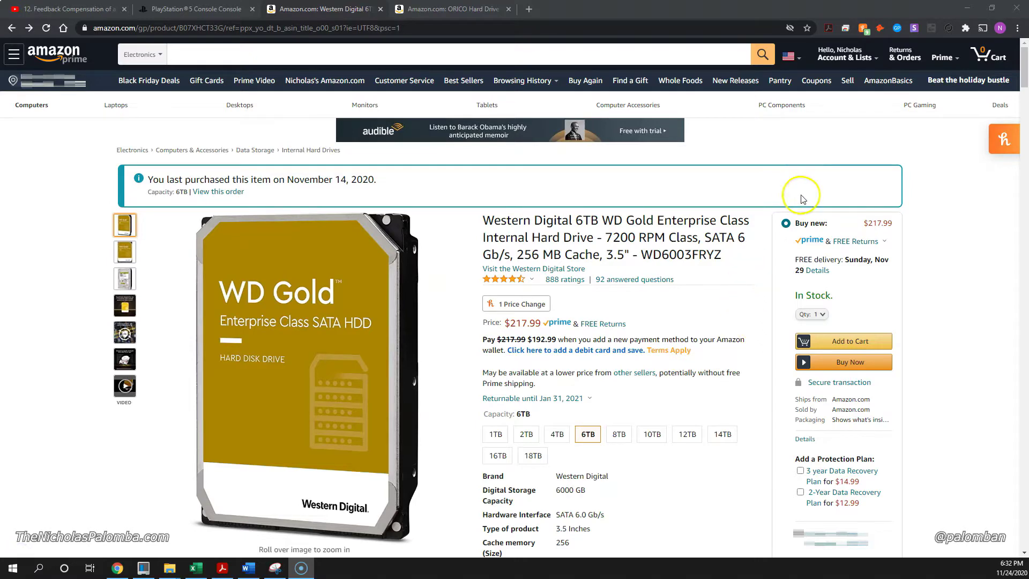
- Leave the current Amazon listing and switch to the ORICO hard drive docking station tab
scroll(763, 250, "down", 1)
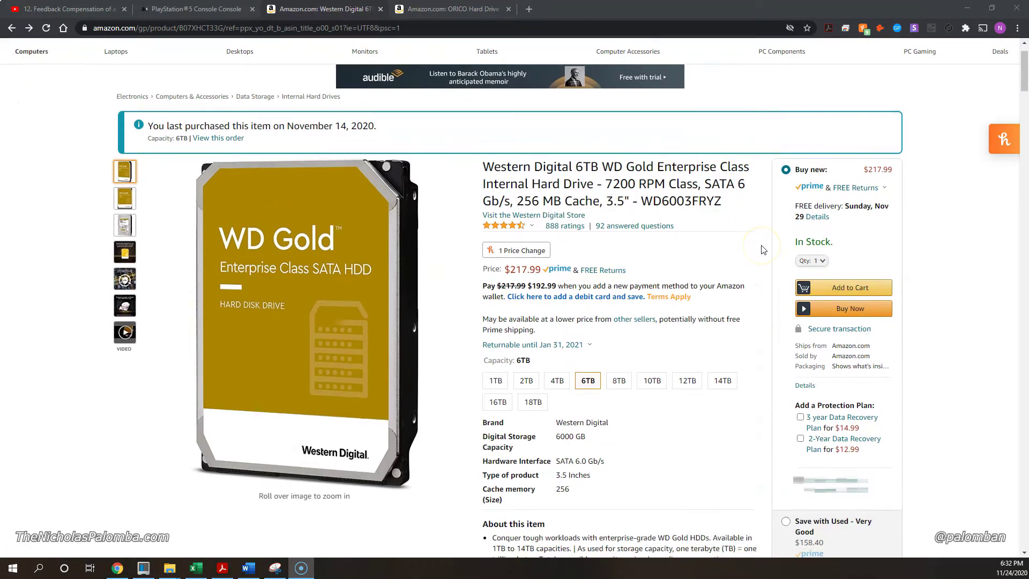
scroll(763, 250, "down", 1)
scroll(763, 250, "up", 1)
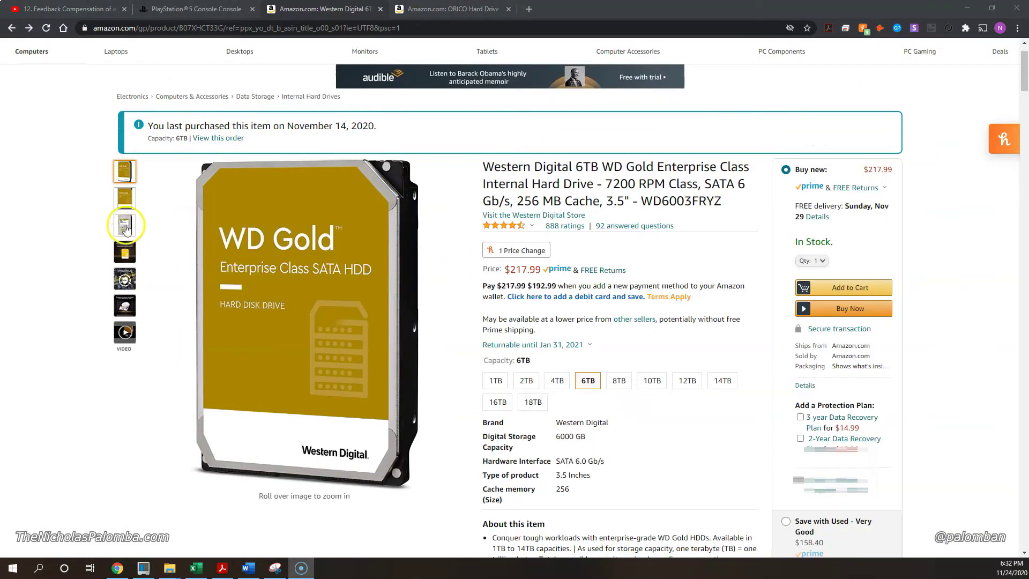
mouse_move(125, 206)
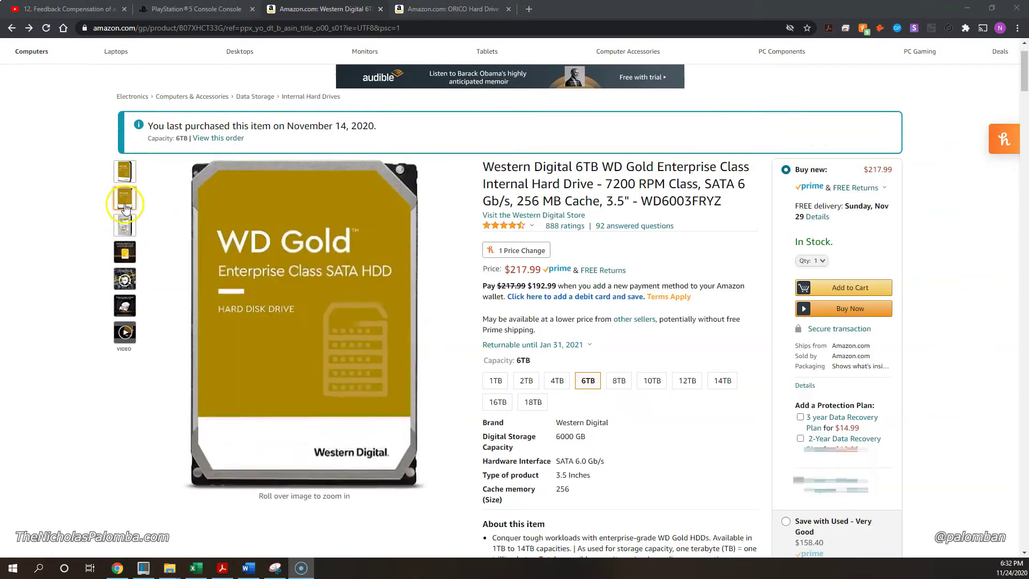
mouse_move(126, 252)
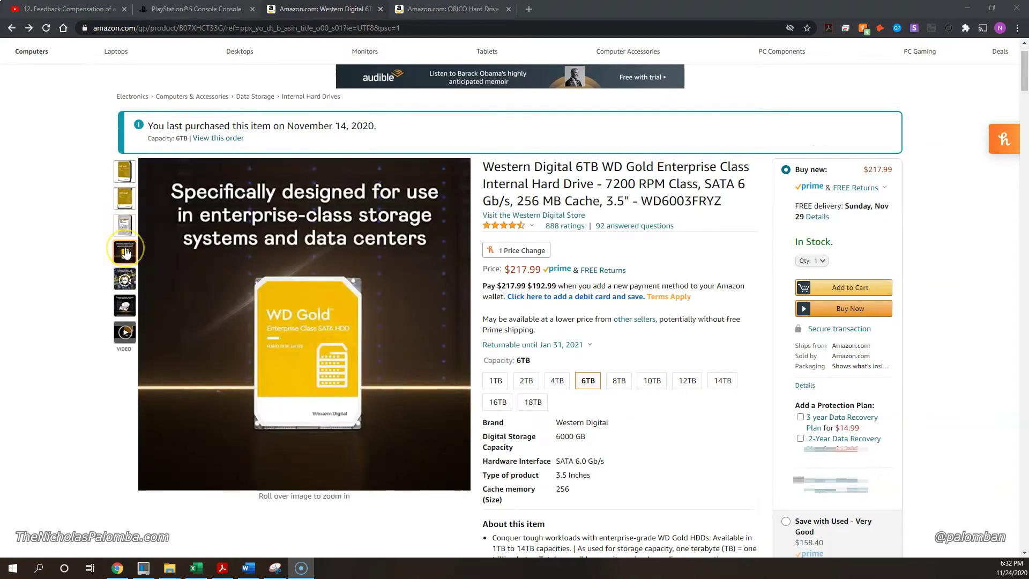
mouse_move(126, 278)
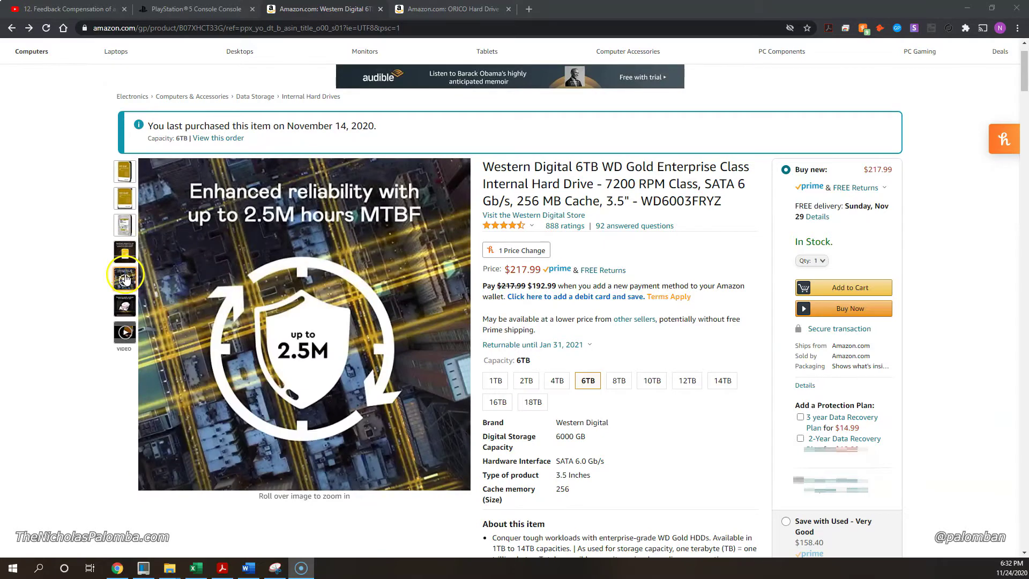
mouse_move(126, 304)
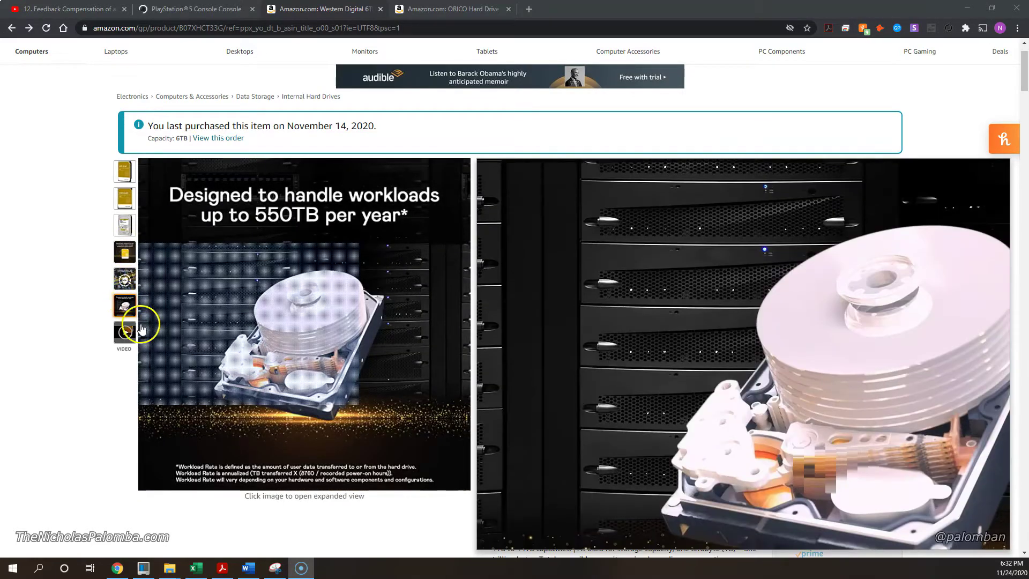
mouse_move(125, 333)
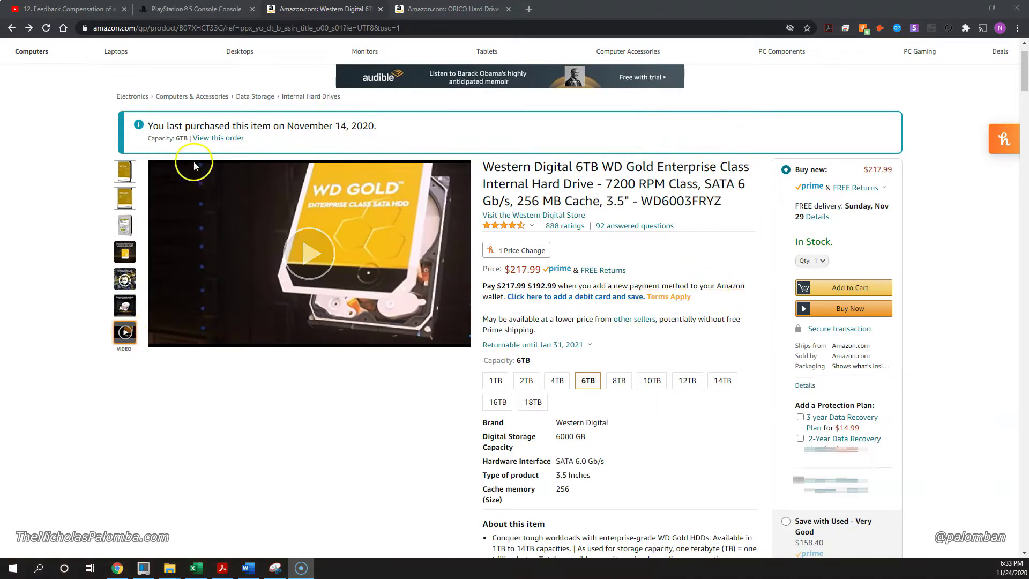
mouse_move(124, 176)
left_click(424, 12)
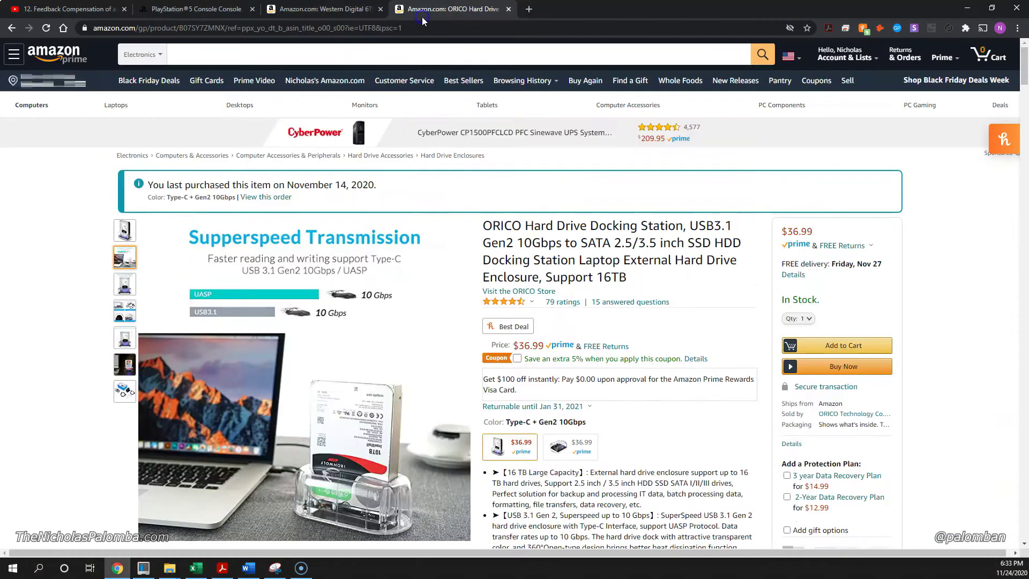
- Step through the ORICO photos: four-panel features, 360° open type, 8TB drive, box contents
mouse_move(387, 246)
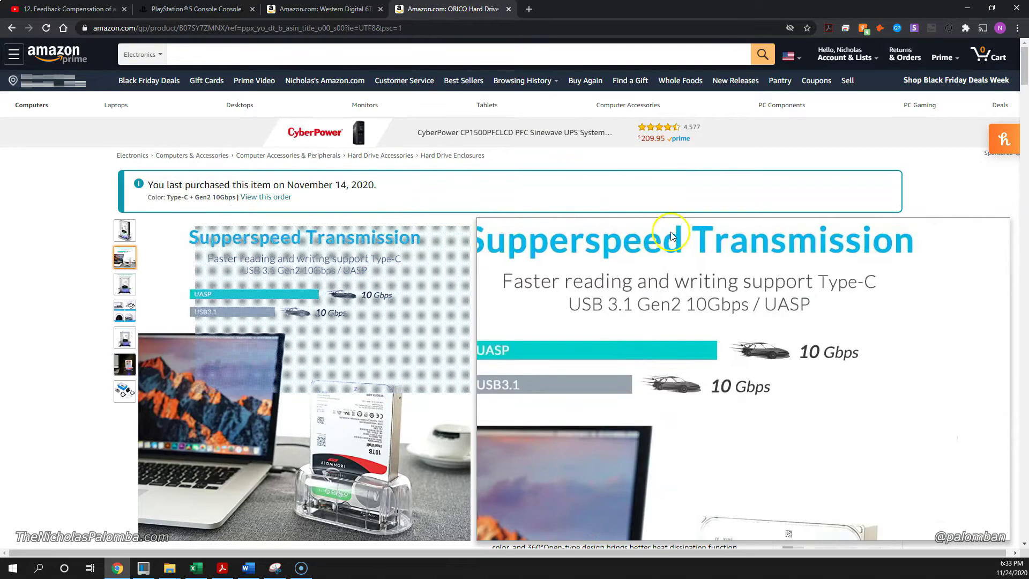
scroll(676, 279, "down", 2)
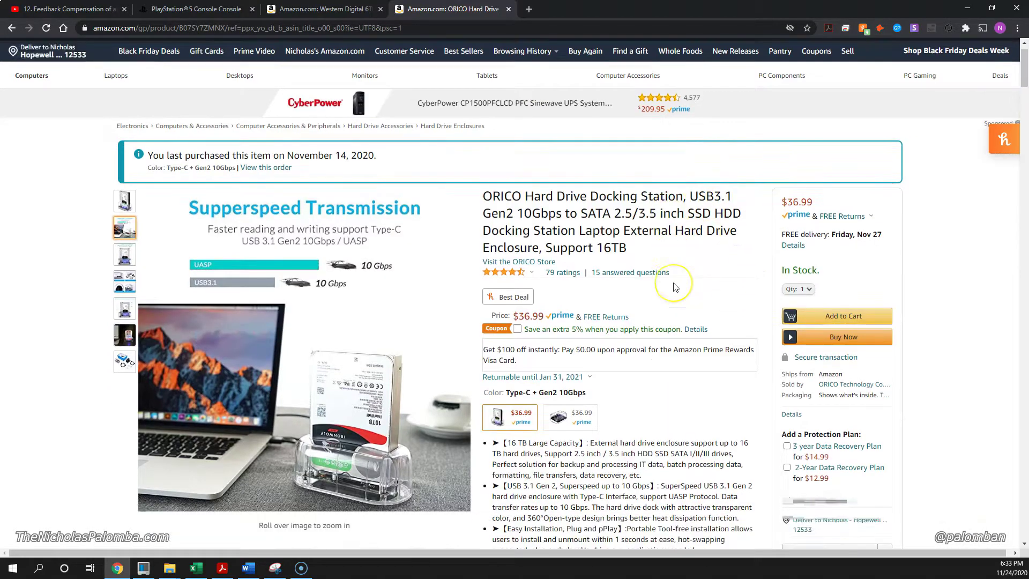
scroll(676, 282, "down", 1)
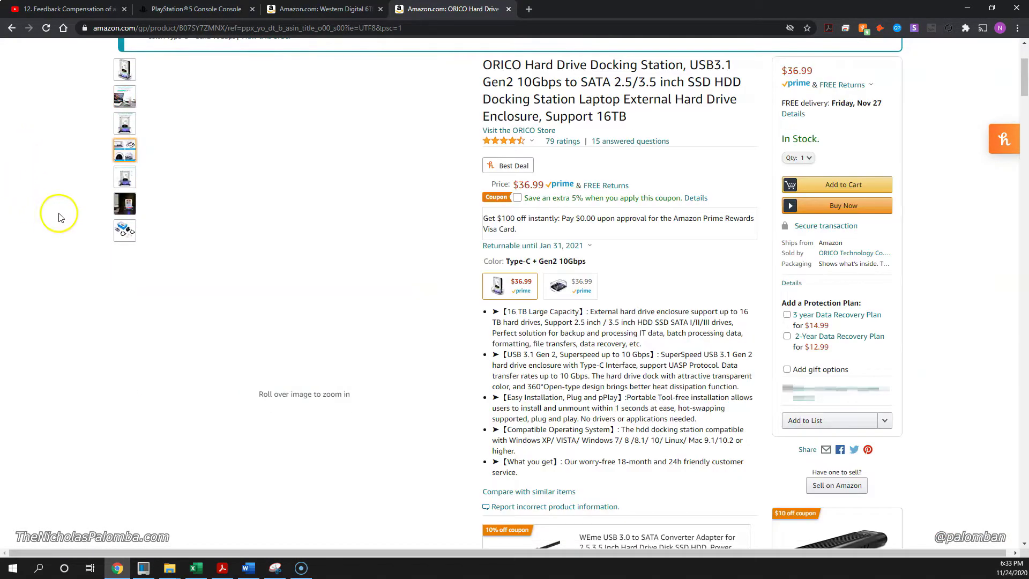
scroll(58, 219, "up", 1)
scroll(60, 236, "up", 1)
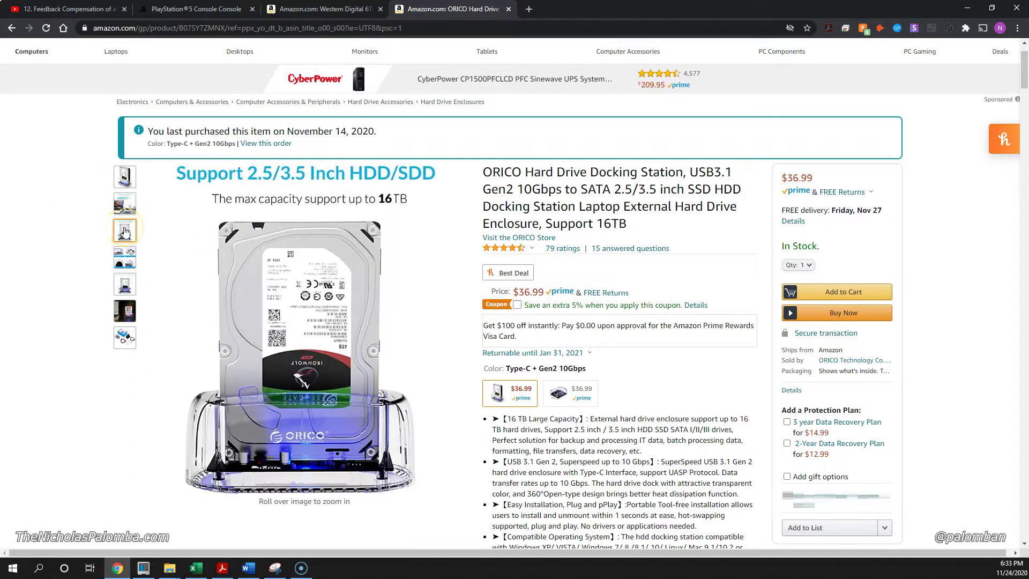
left_click(127, 260)
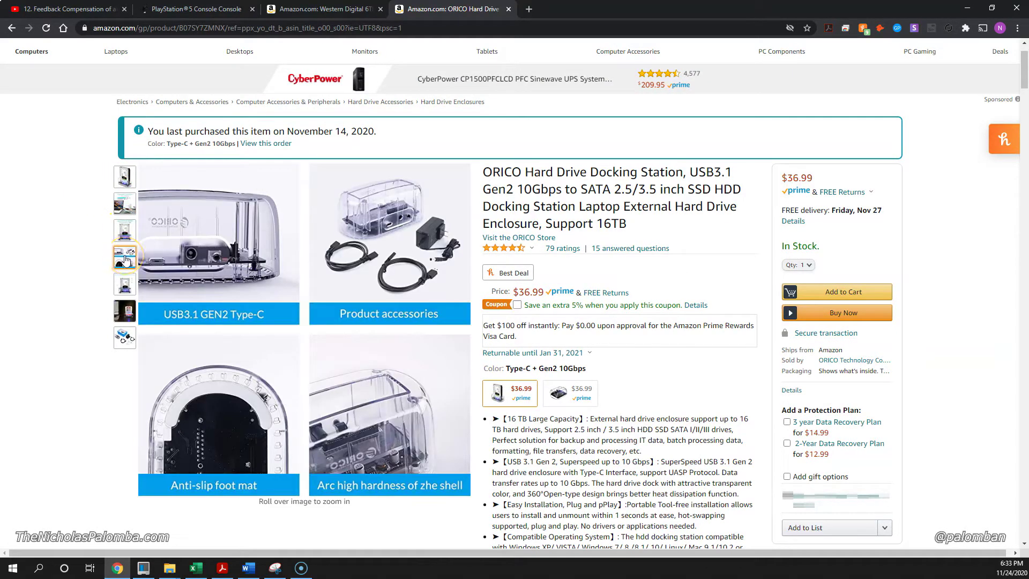
left_click(129, 281)
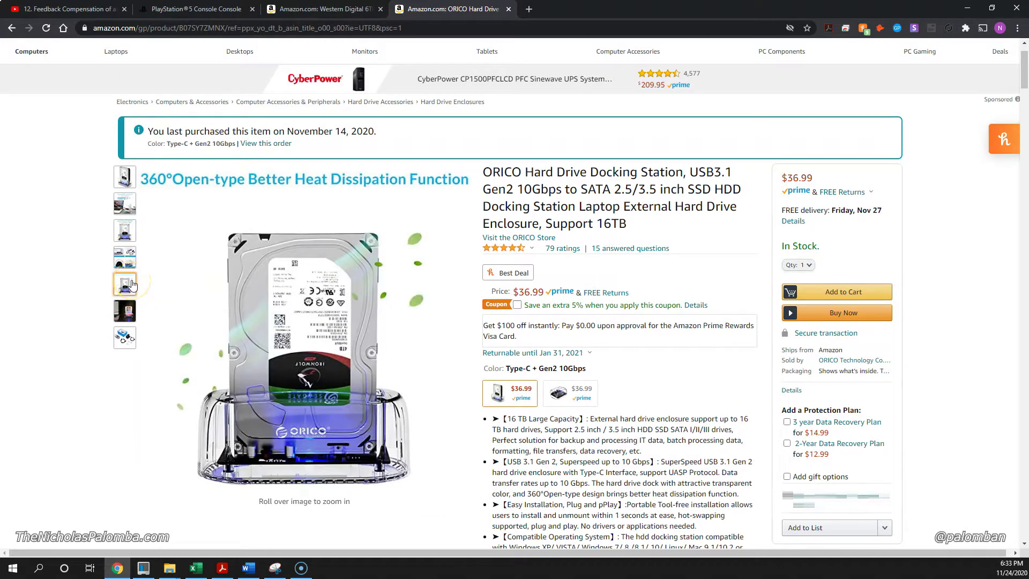
left_click(131, 317)
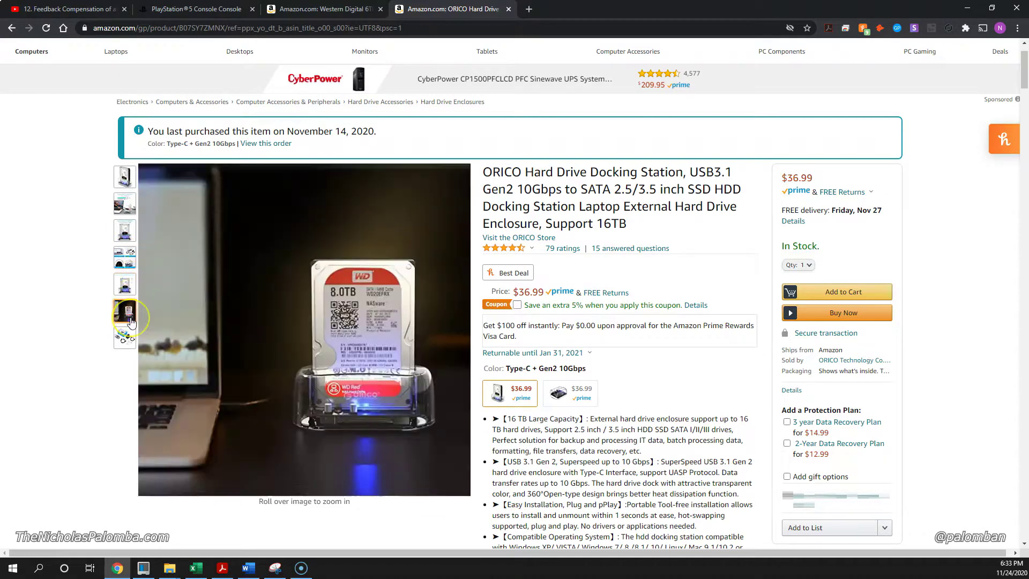
left_click(131, 343)
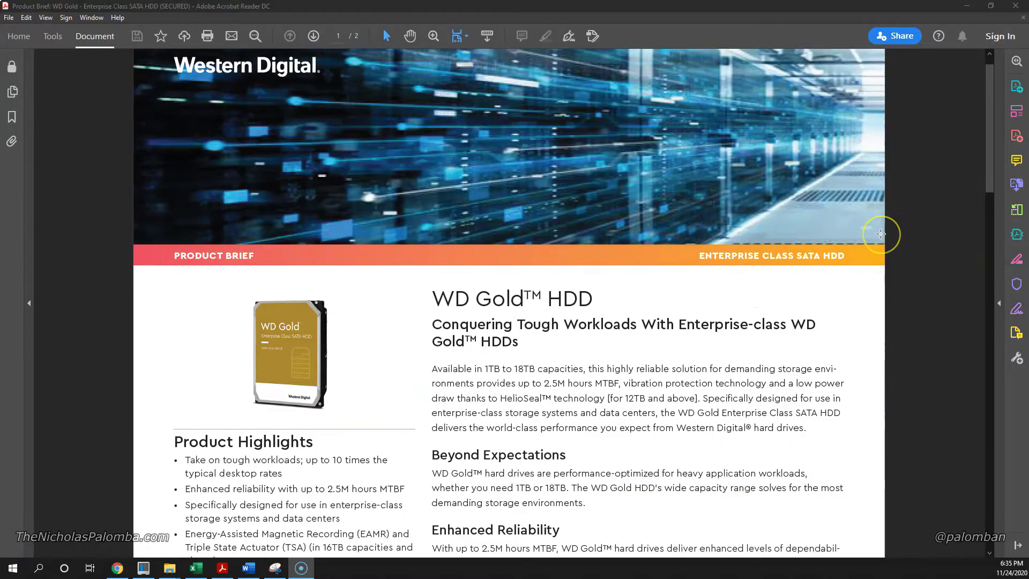
- Scroll the WD Gold product brief down to page 2's Specifications table
scroll(890, 236, "down", 2)
scroll(882, 237, "down", 6)
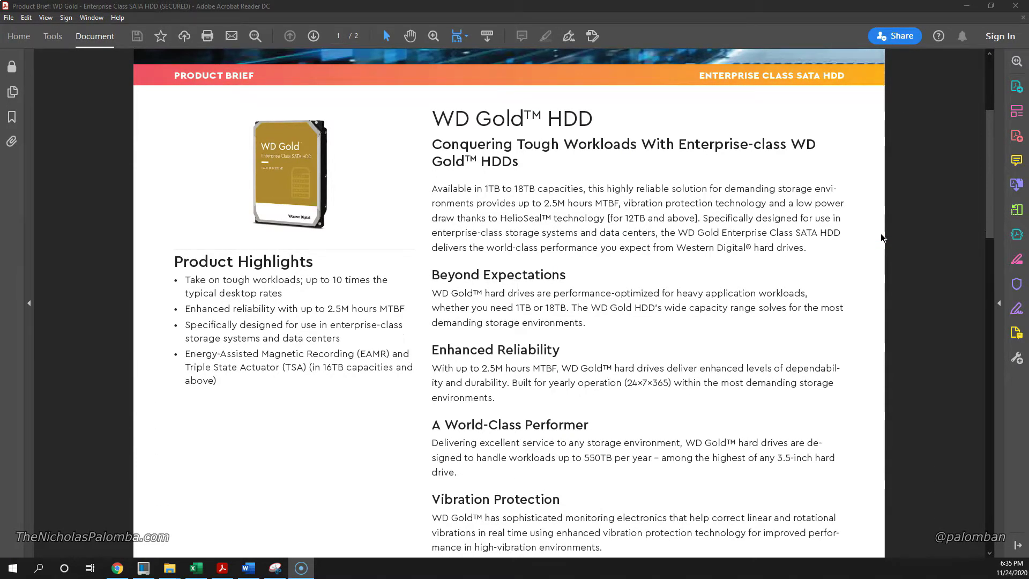
scroll(882, 237, "down", 1)
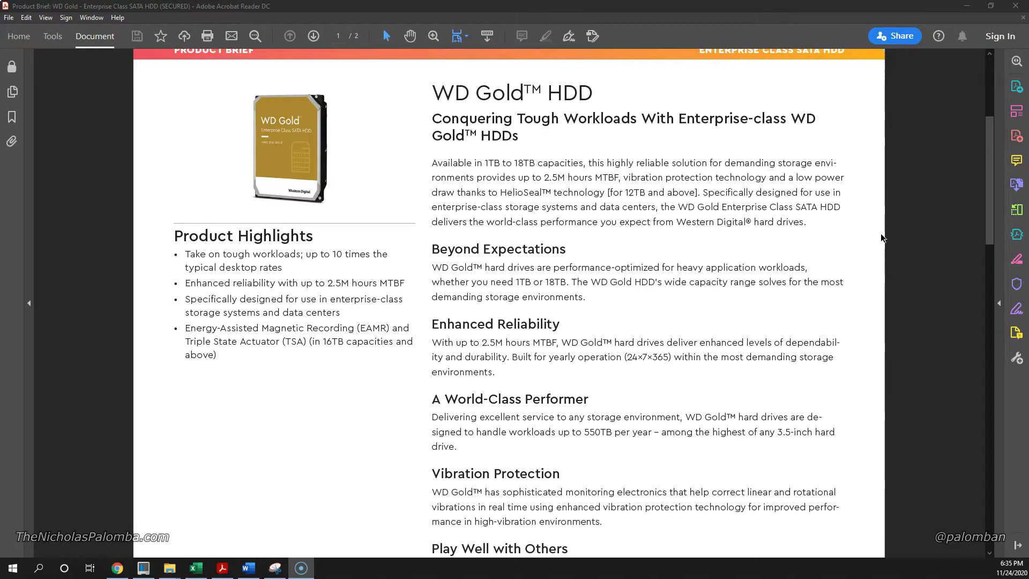
scroll(883, 237, "down", 4)
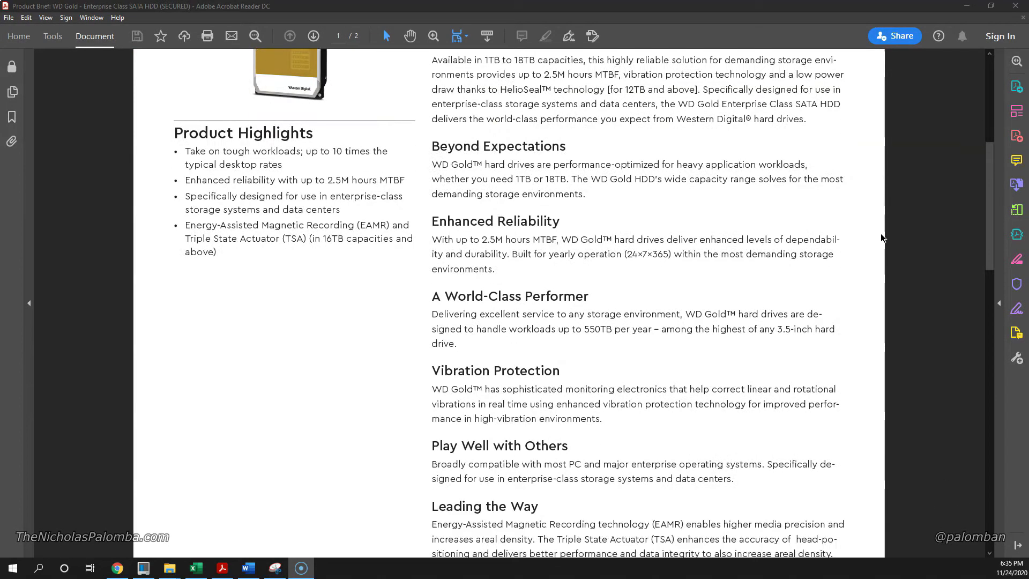
scroll(881, 238, "down", 7)
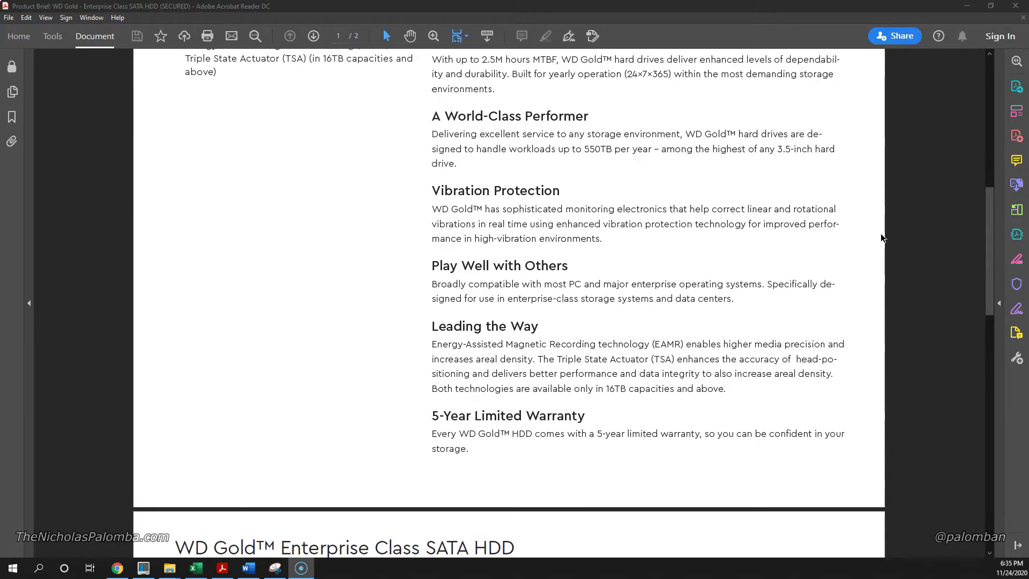
scroll(883, 238, "down", 15)
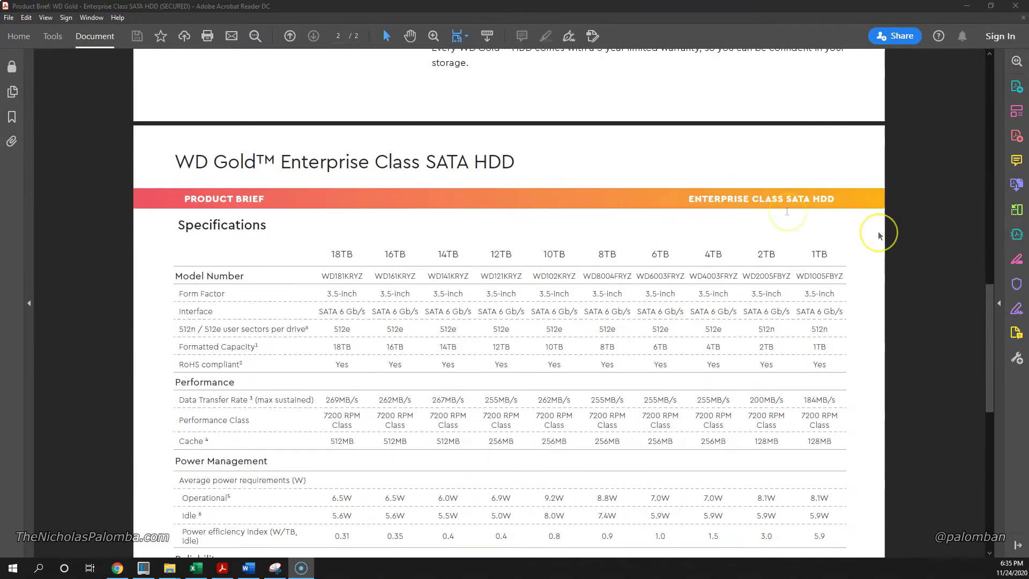
- Mark the 6TB column, then the 18TB drive's 269MB/s transfer rate and 512MB cache
double_click(665, 255)
scroll(772, 189, "down", 5)
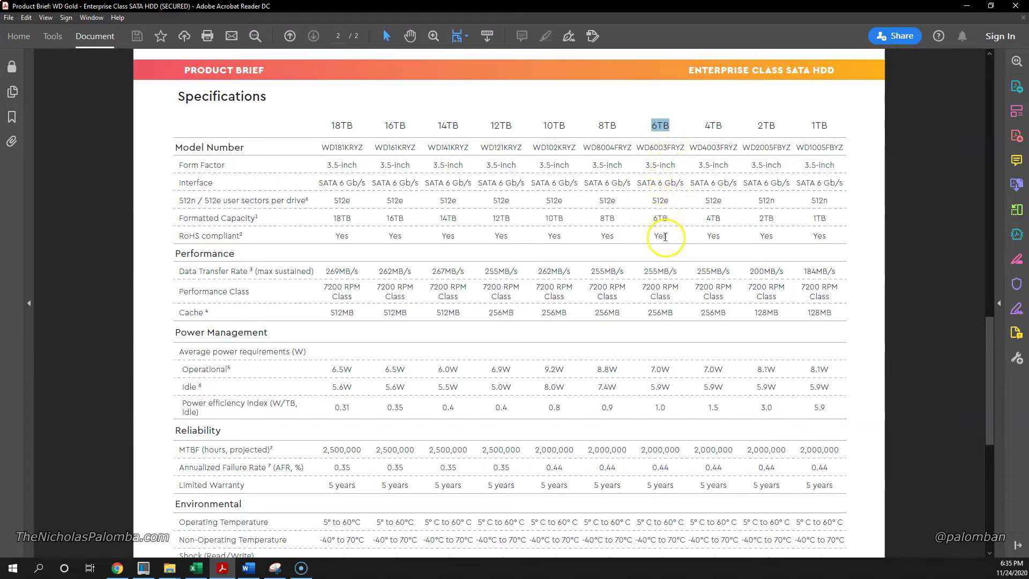
left_click_drag(644, 271, 672, 274)
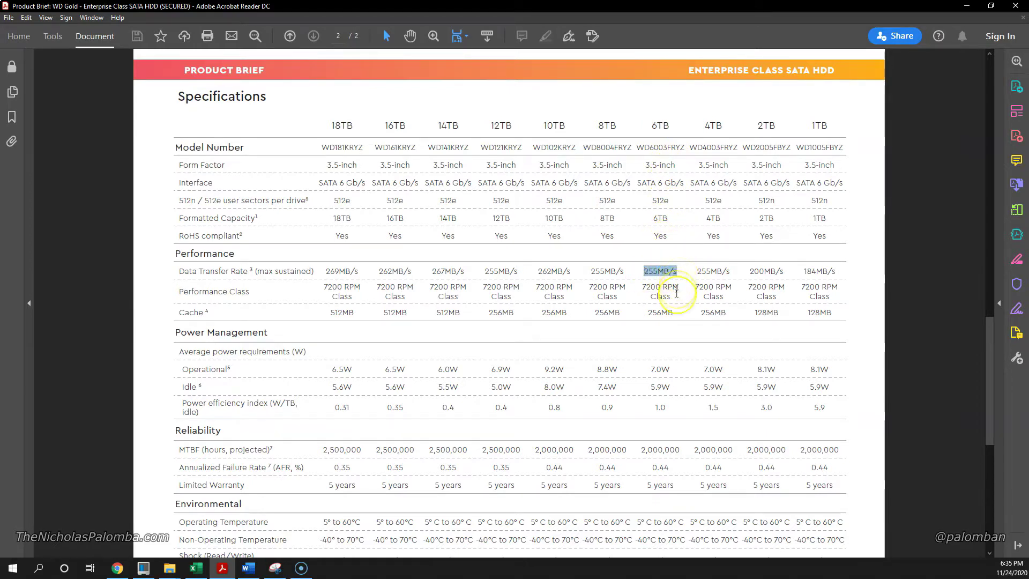
left_click(679, 270)
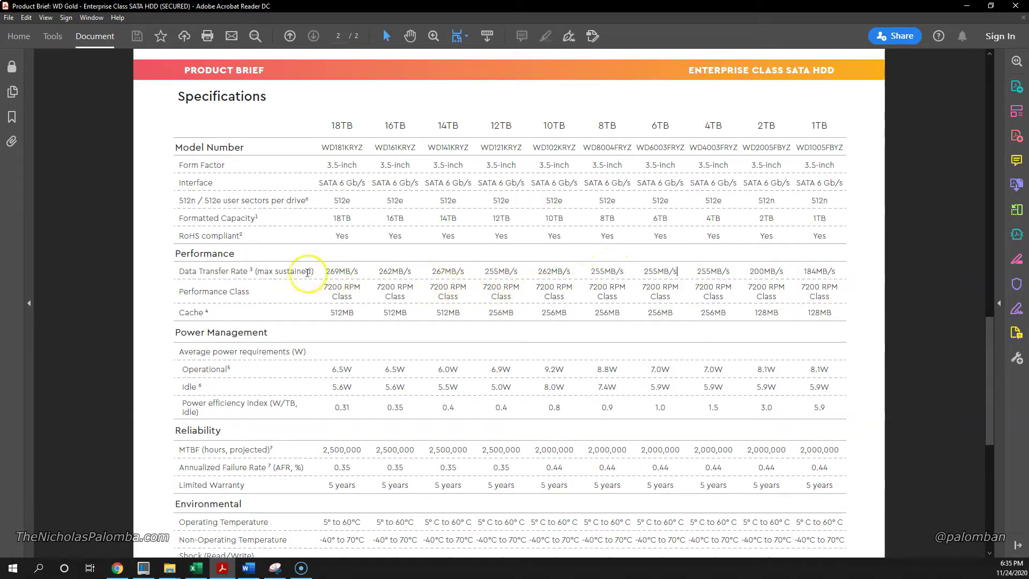
left_click_drag(326, 270, 359, 272)
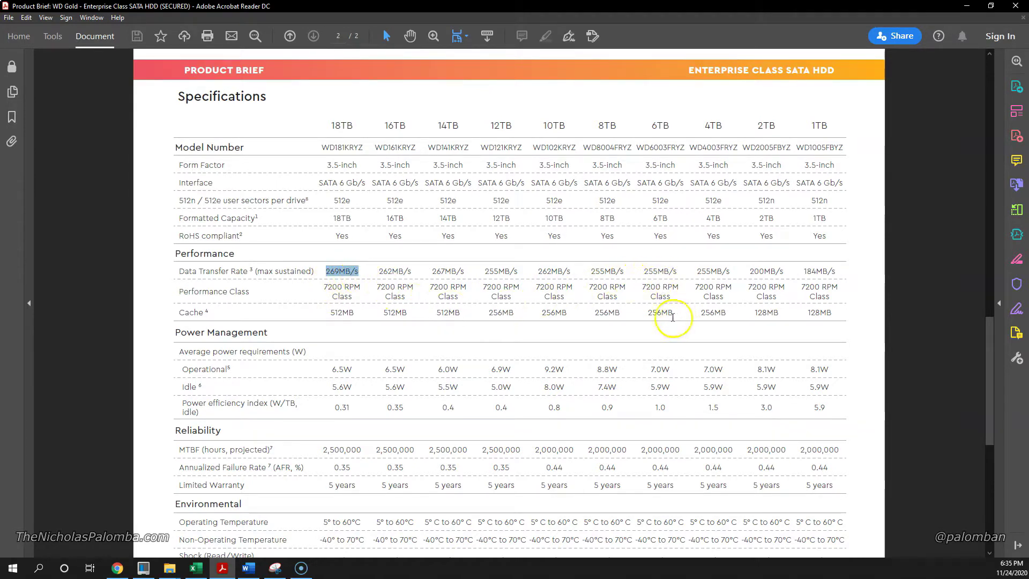
scroll(661, 304, "down", 1)
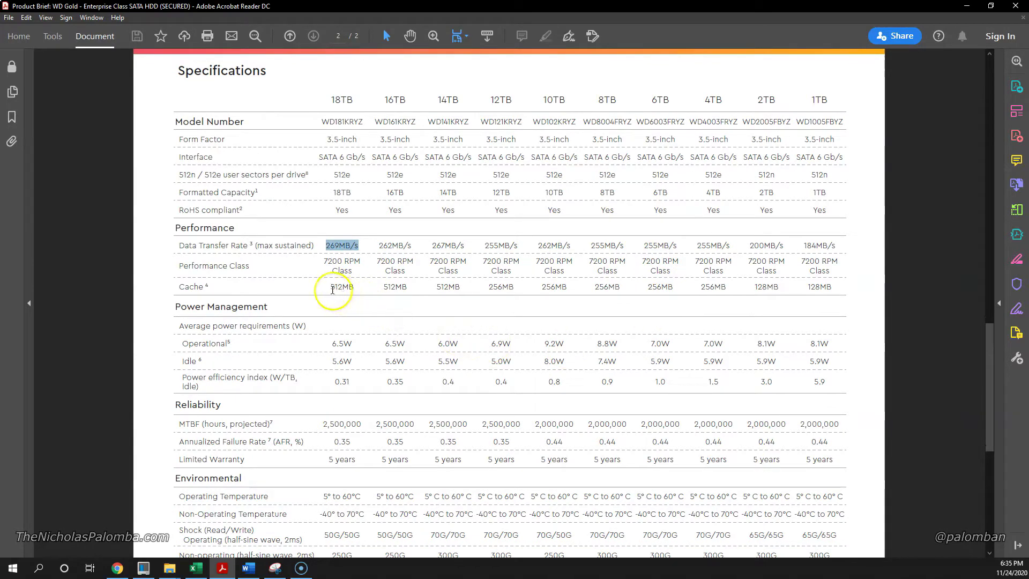
left_click_drag(332, 289, 381, 289)
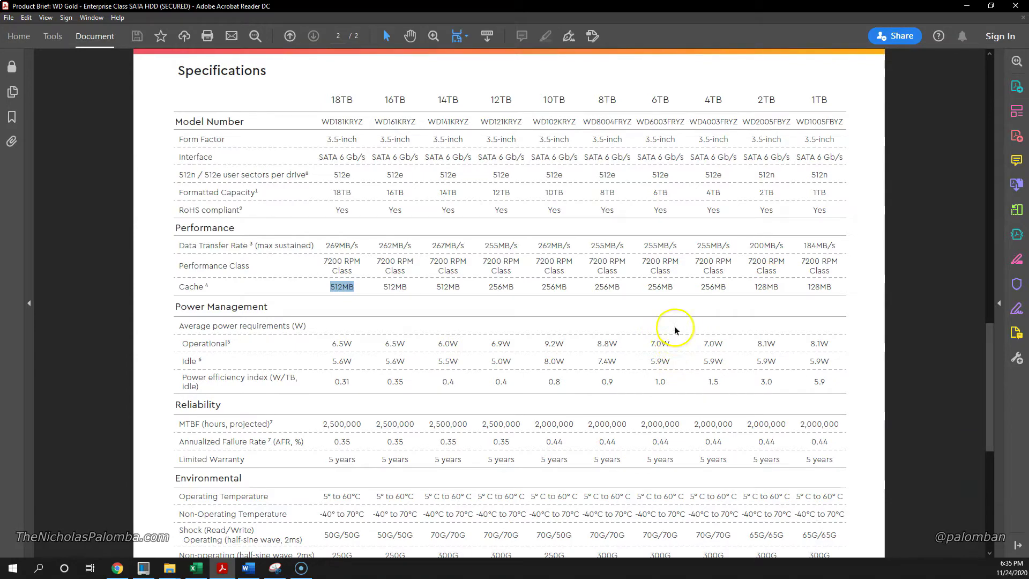
- Highlight the 6TB drive's 2,000,000-hour MTBF and the footnote defining MB/s and MiB
scroll(675, 330, "down", 3)
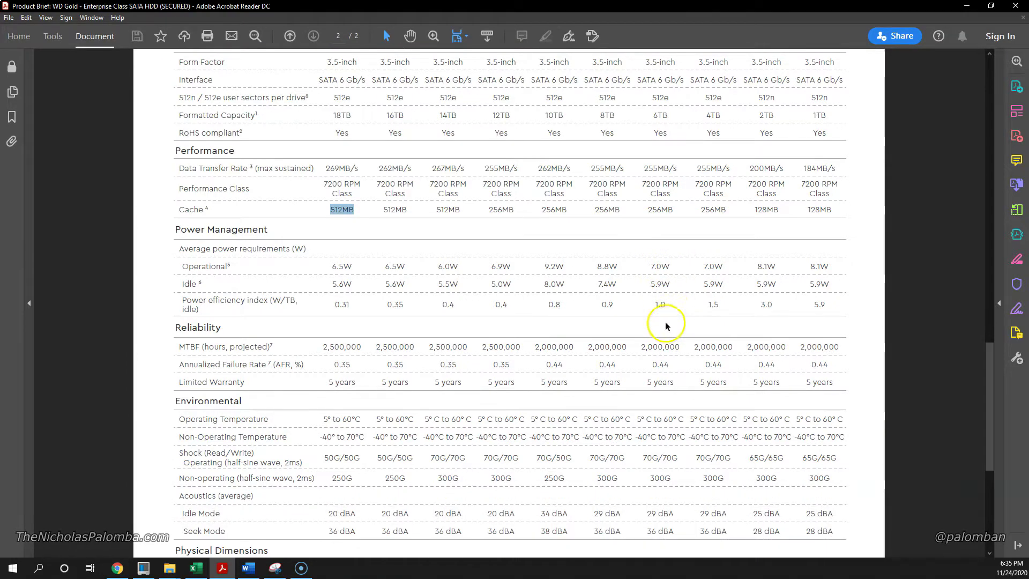
scroll(663, 306, "down", 1)
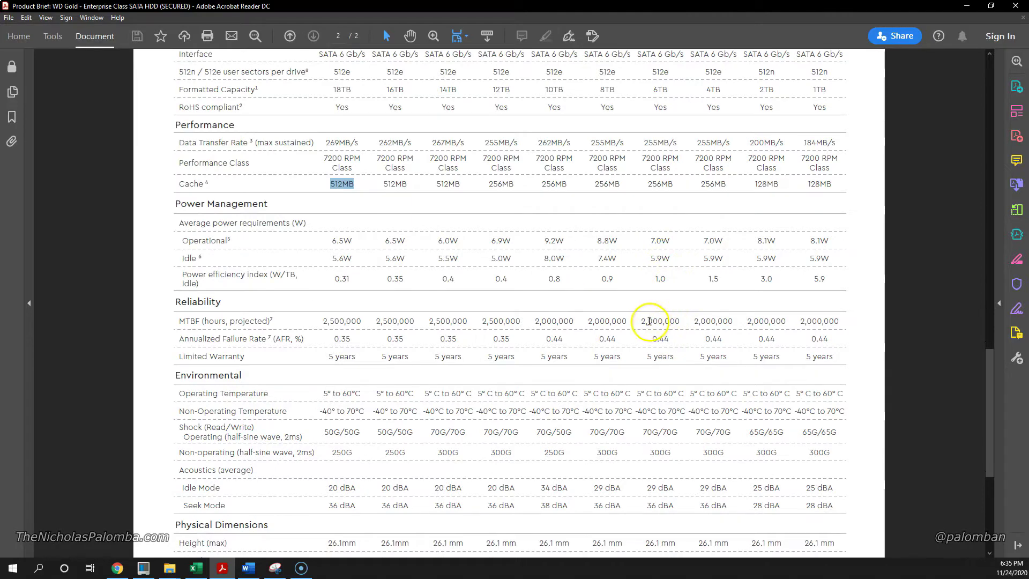
left_click_drag(640, 321, 680, 323)
scroll(670, 338, "down", 3)
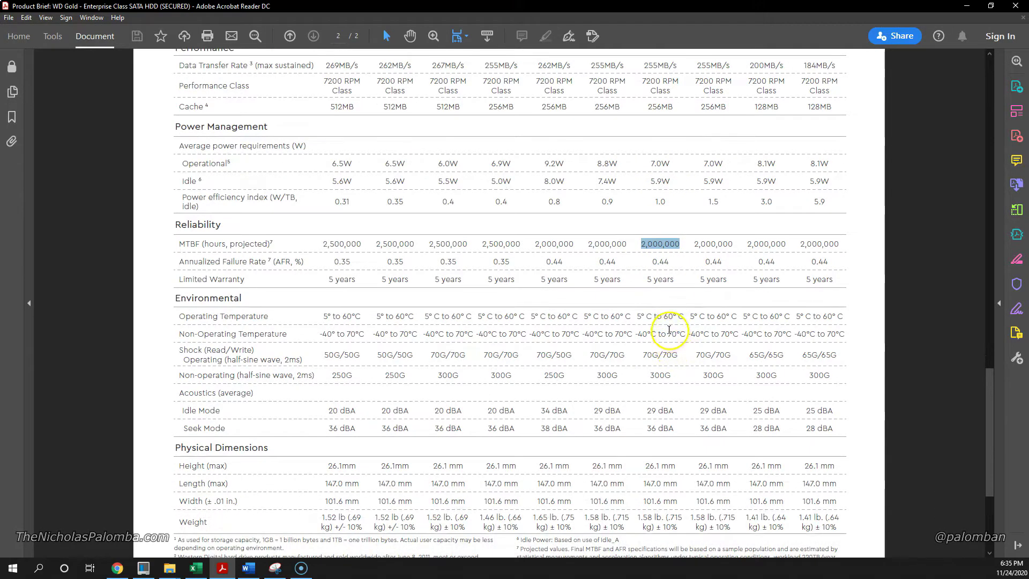
scroll(669, 330, "down", 6)
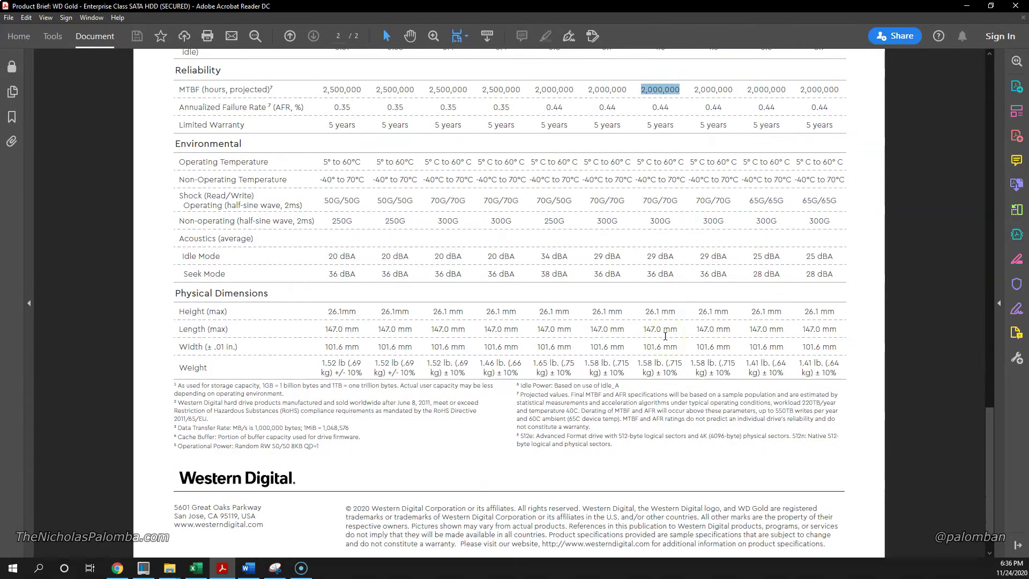
scroll(665, 336, "down", 2)
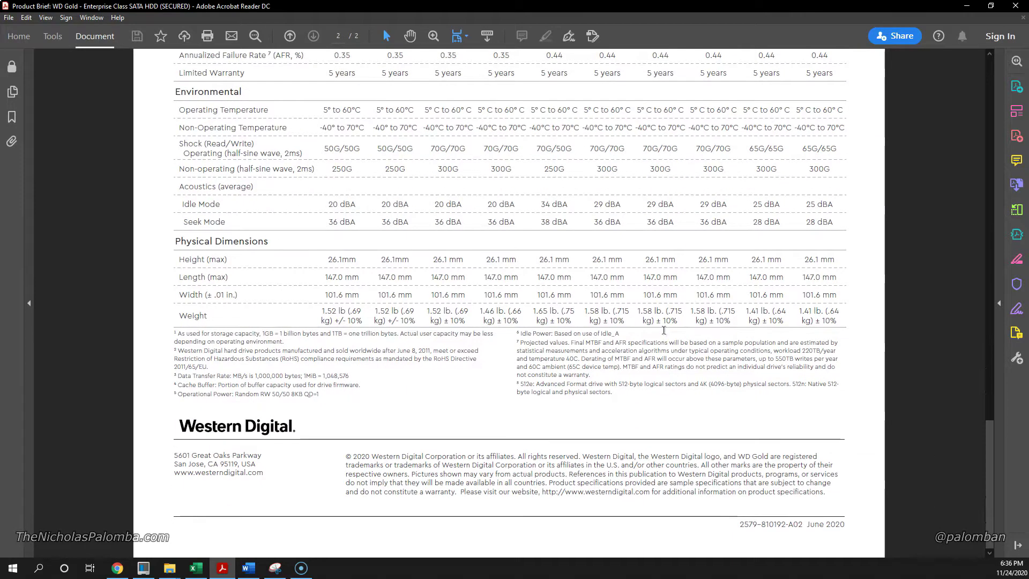
left_click(576, 353)
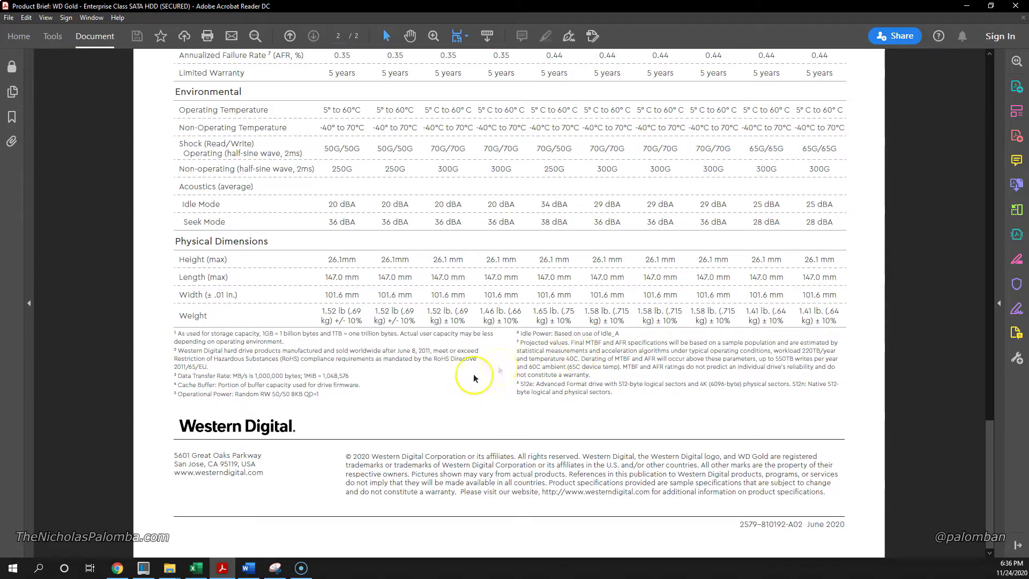
left_click_drag(351, 377, 200, 375)
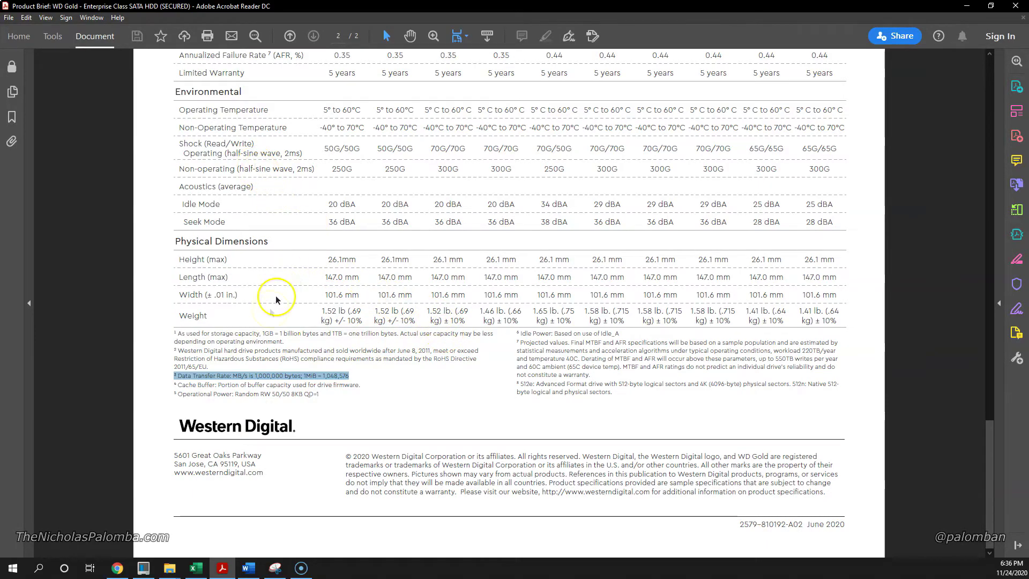
- Scroll the product brief back up to the top of page 1
scroll(277, 300, "up", 20)
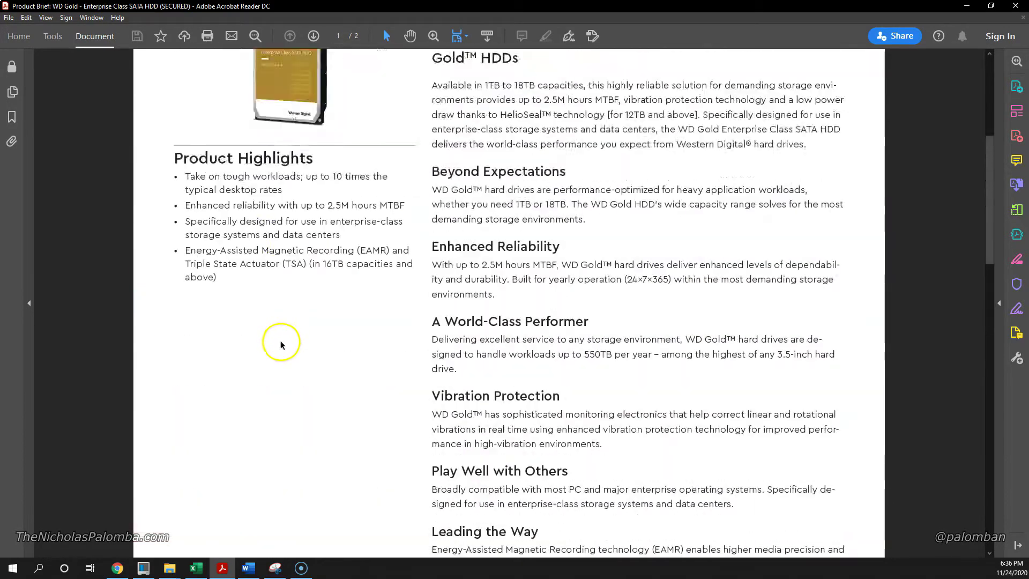
scroll(281, 344, "up", 6)
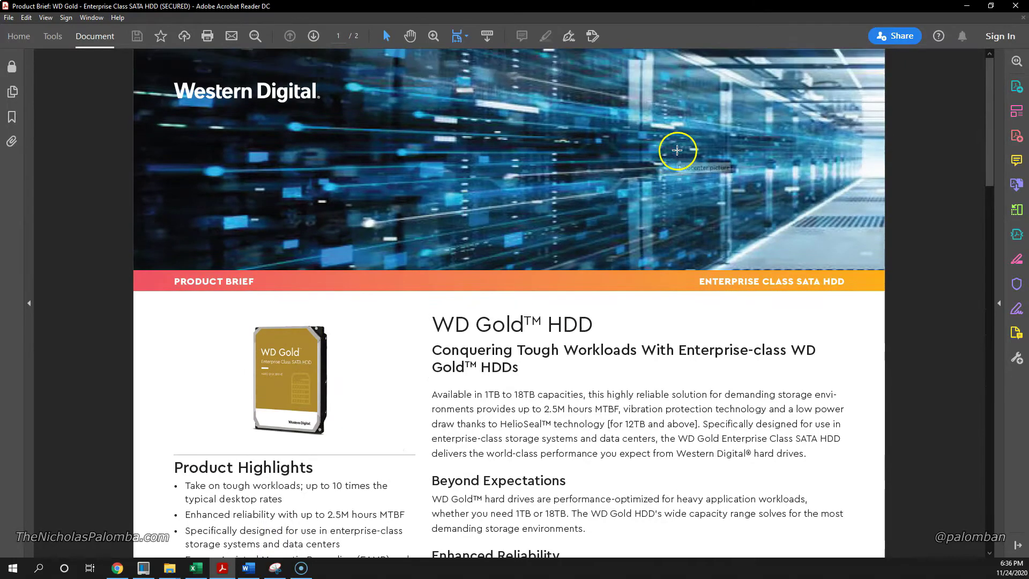
mouse_move(24, 555)
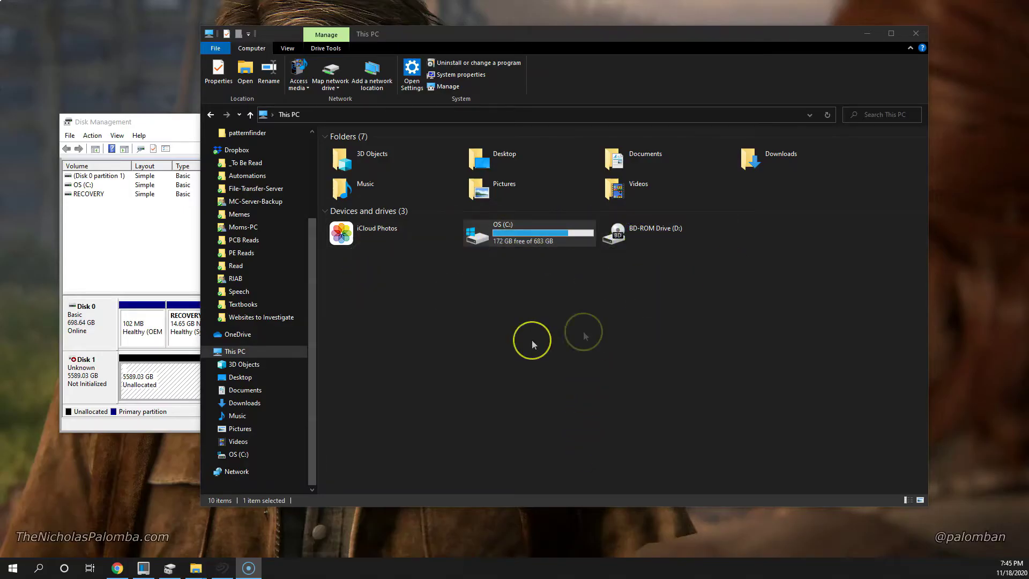
- Bring Disk Management to the front and open the uninitialized Disk 1's menu
left_click(144, 122)
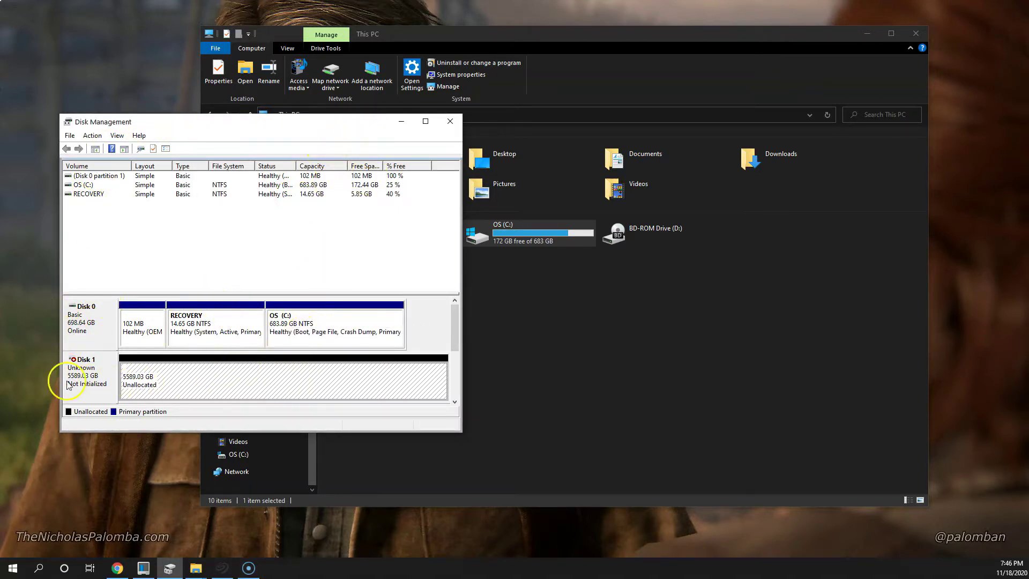
right_click(97, 383)
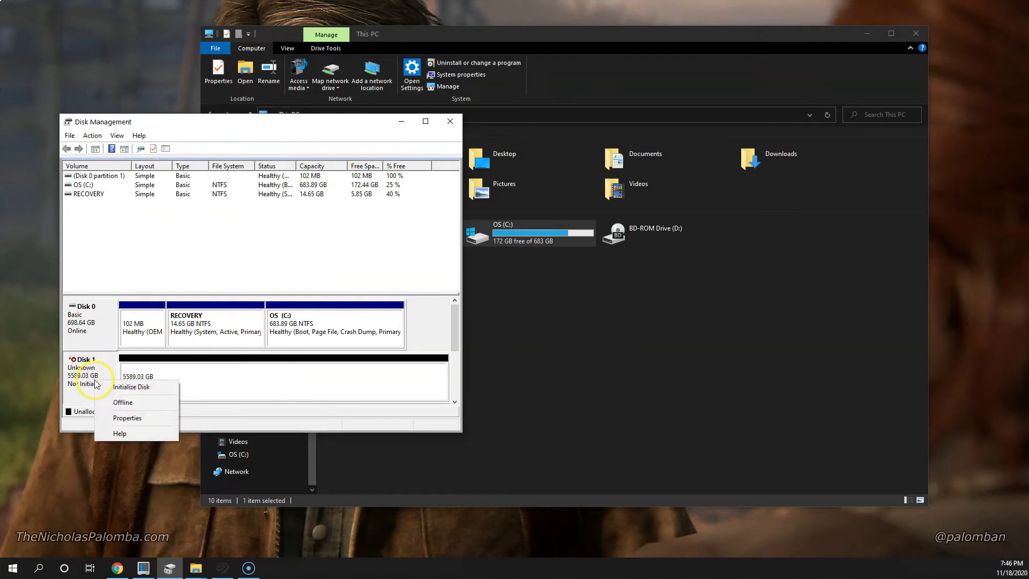
left_click(128, 417)
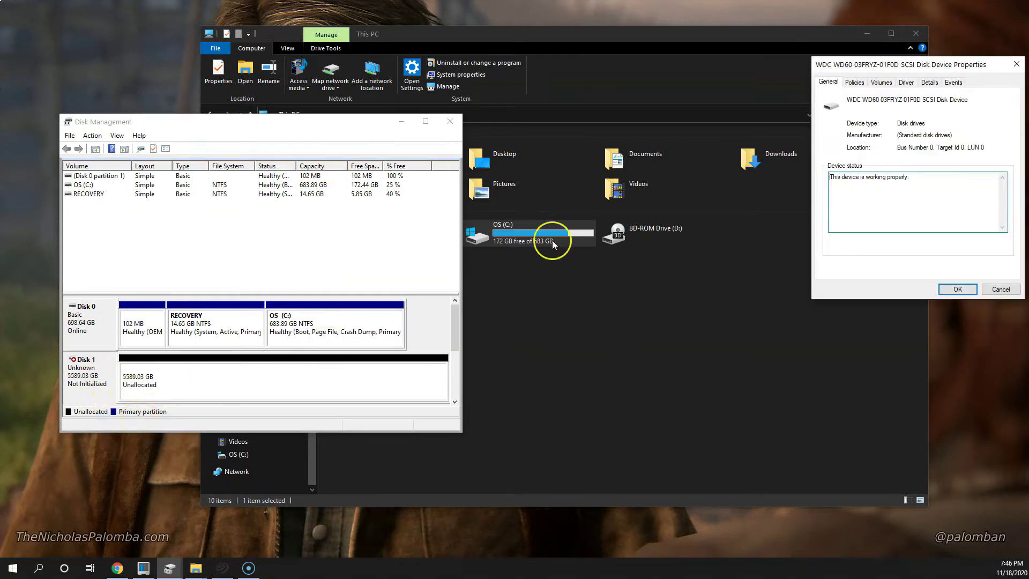
left_click_drag(882, 66, 600, 128)
left_click(571, 145)
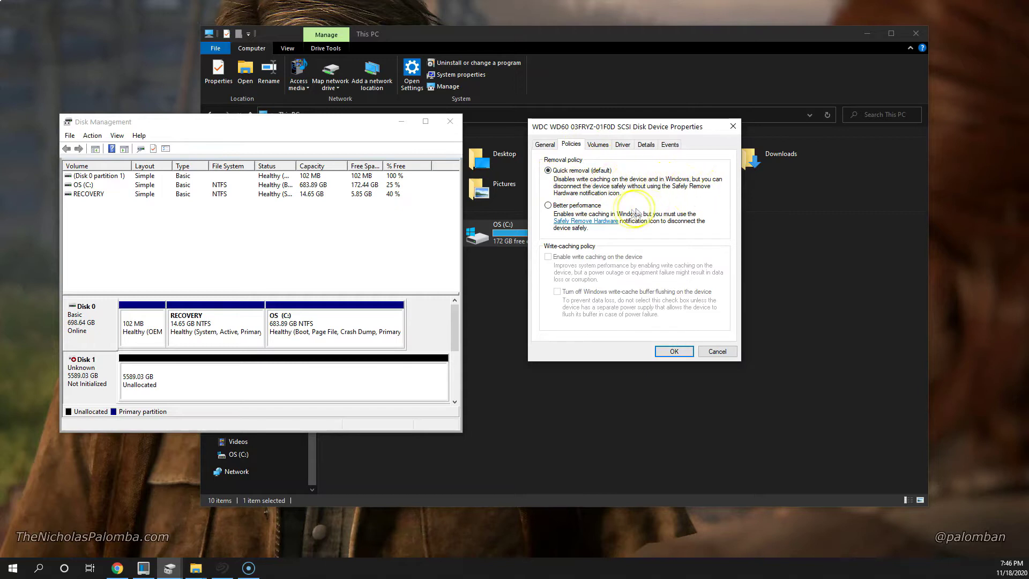
left_click(598, 145)
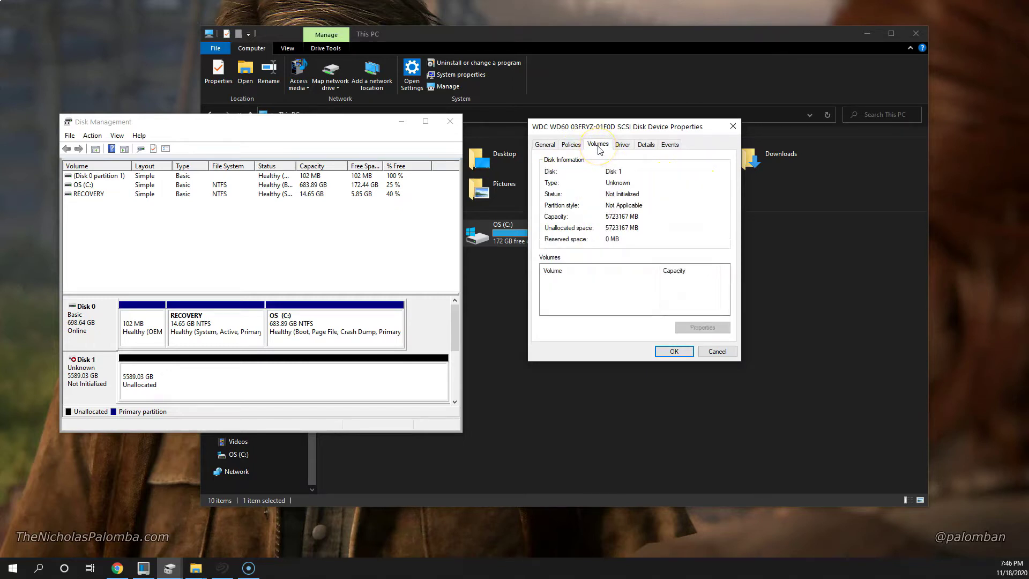
left_click(622, 144)
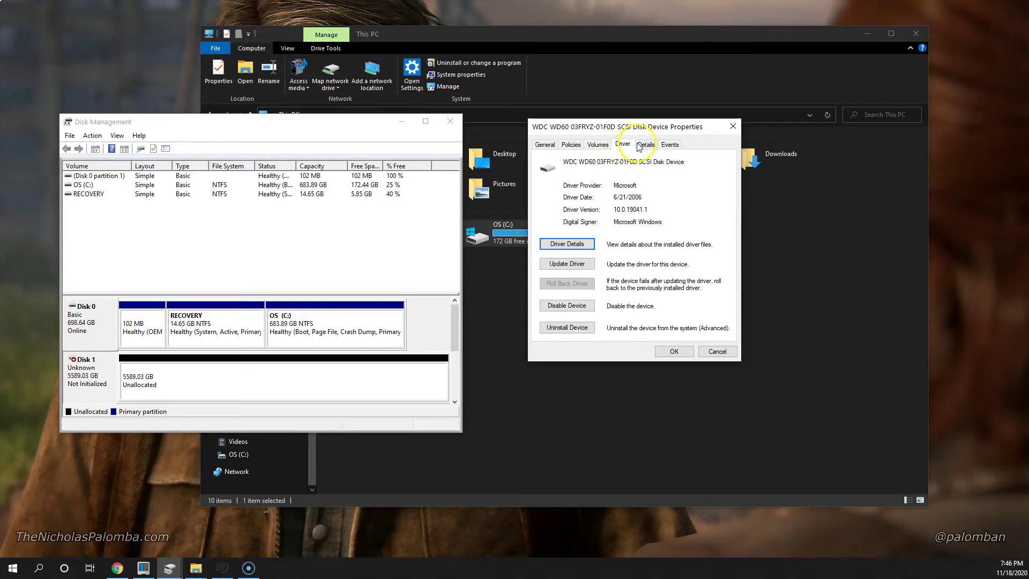
left_click(646, 144)
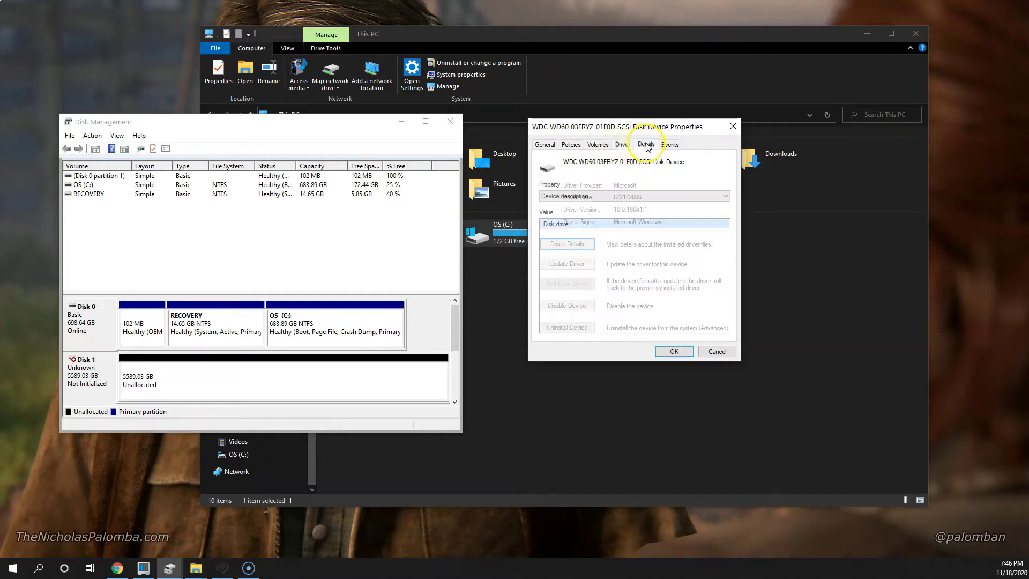
left_click(718, 198)
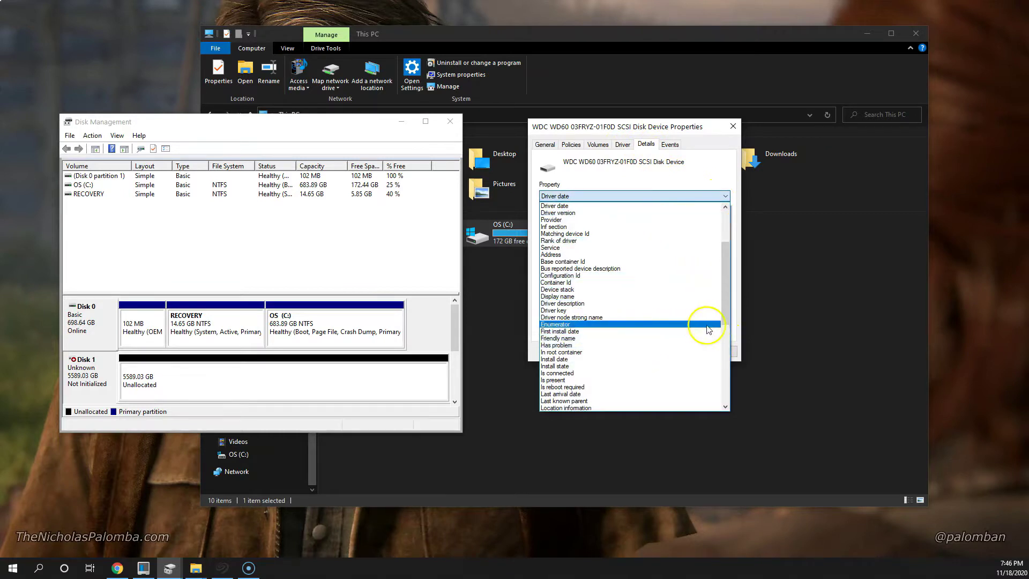
scroll(728, 320, "down", 3)
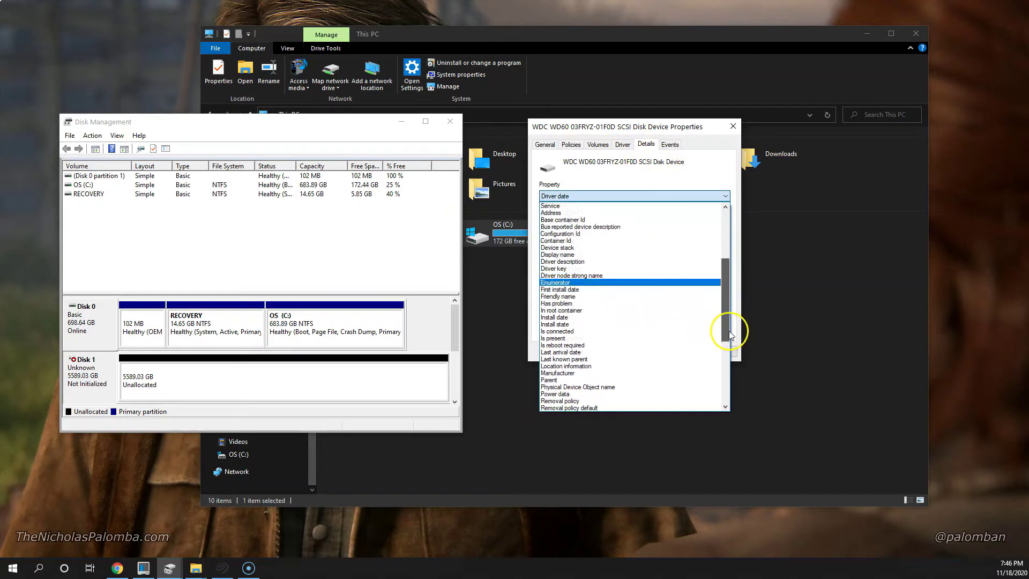
left_click(616, 310)
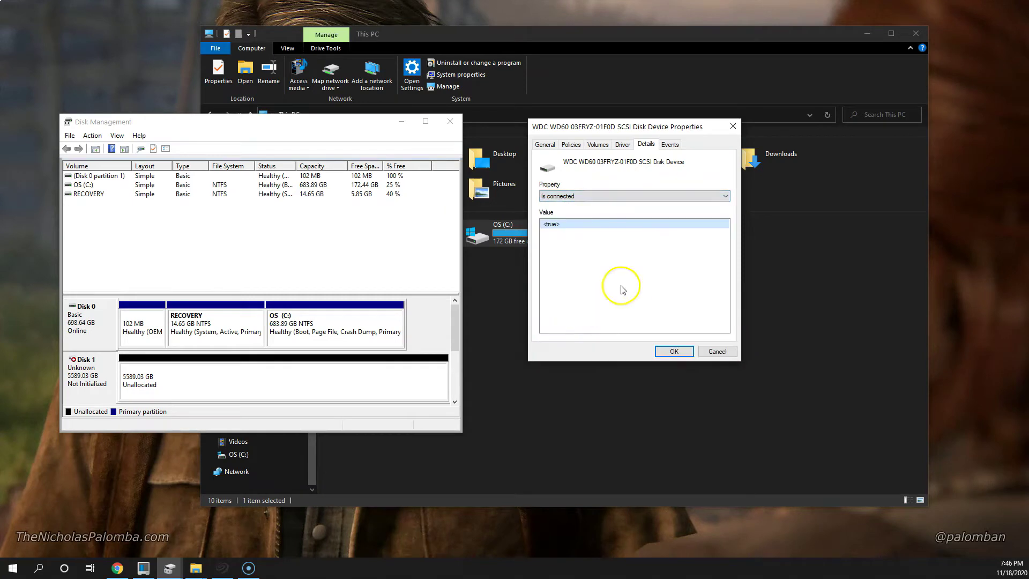
left_click(726, 197)
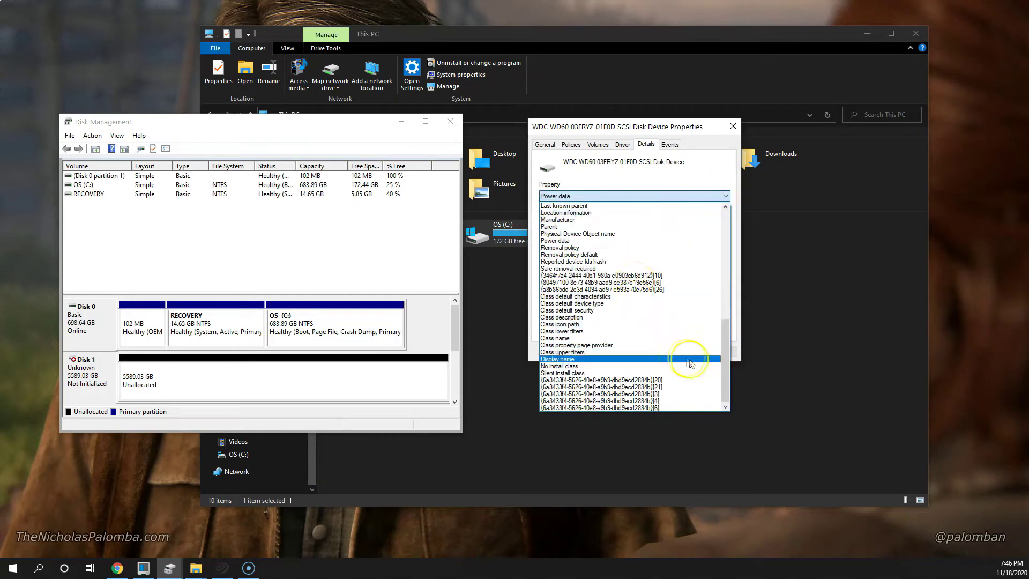
left_click_drag(728, 365, 728, 324)
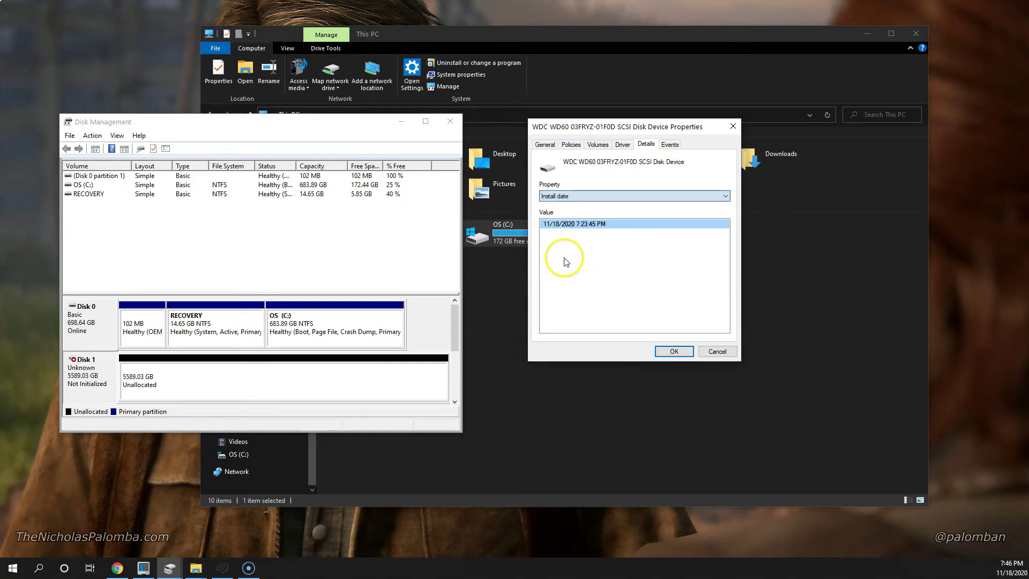
left_click(727, 198)
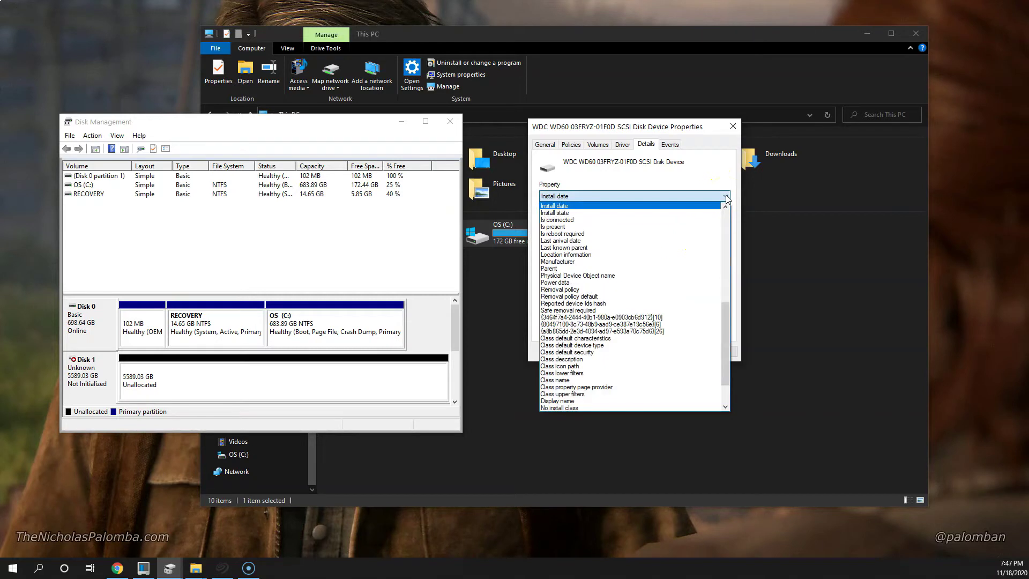
left_click(560, 212)
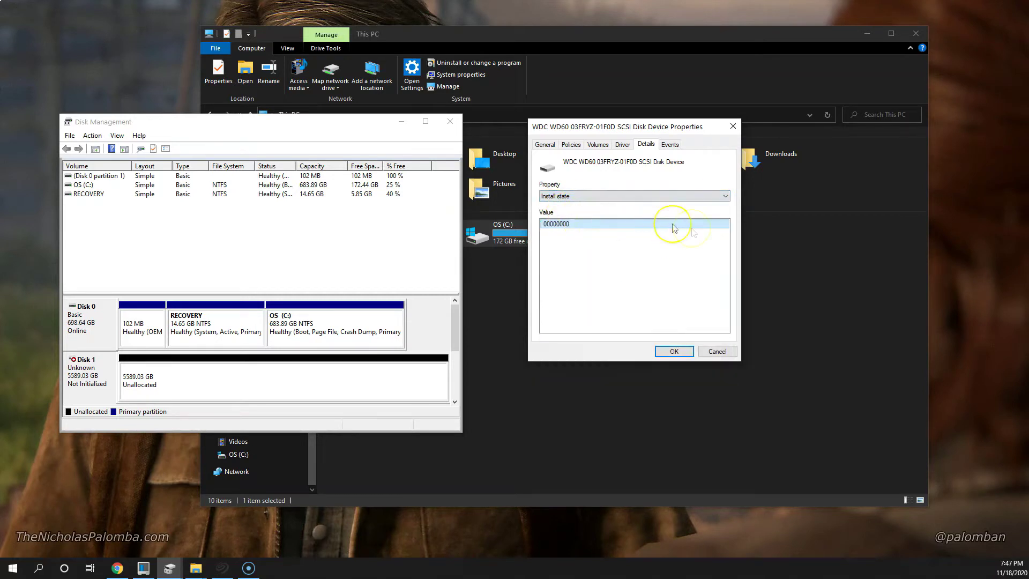
left_click(674, 351)
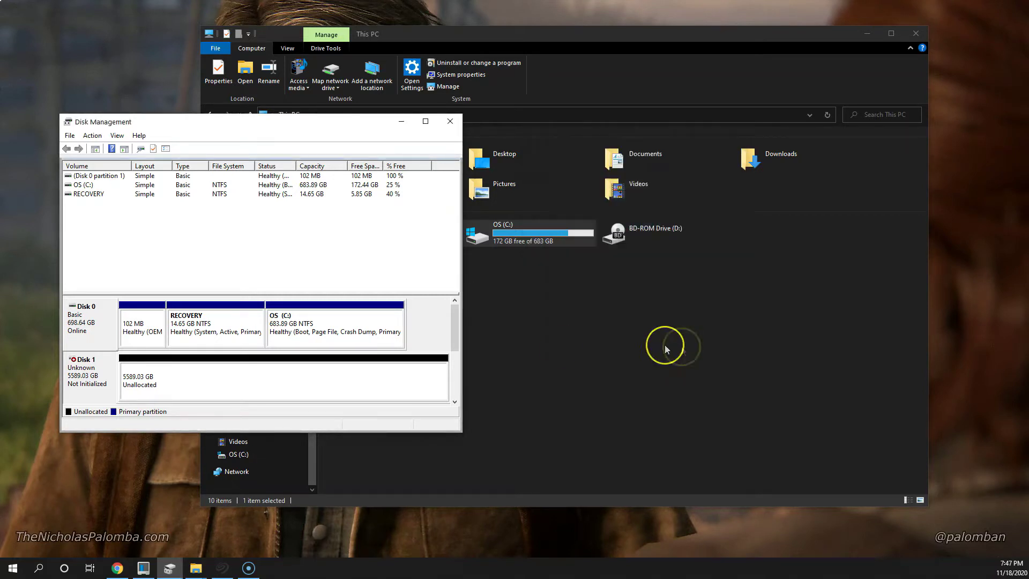
right_click(99, 379)
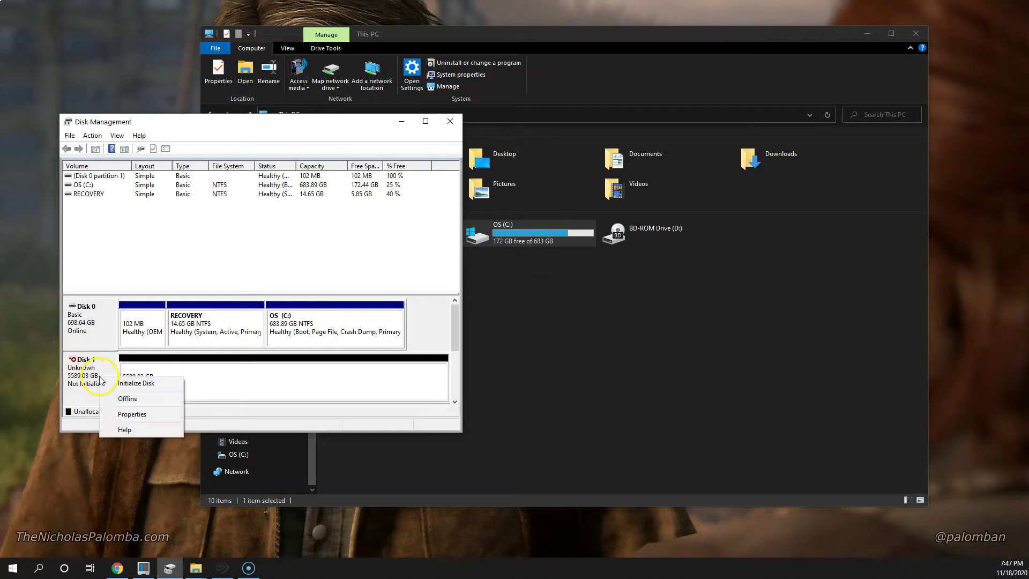
- Initialize Disk 1 with the GPT (GUID Partition Table) partition style
left_click(138, 384)
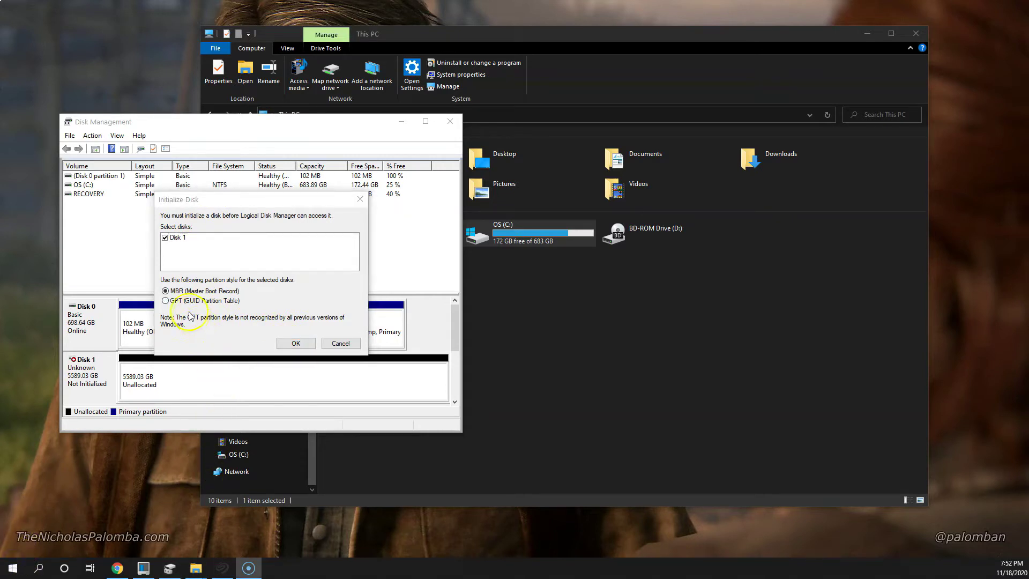
left_click(166, 301)
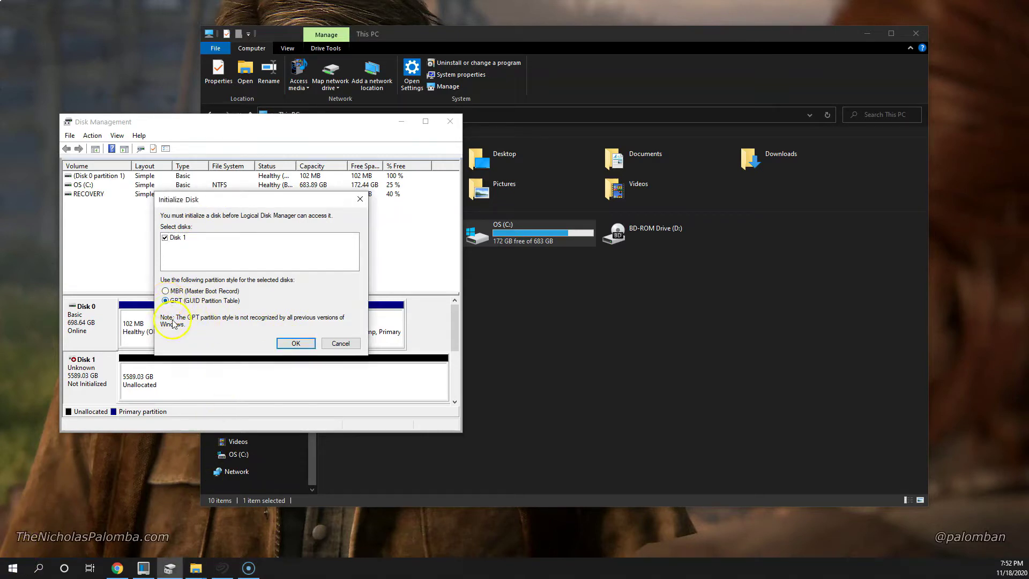
left_click(294, 344)
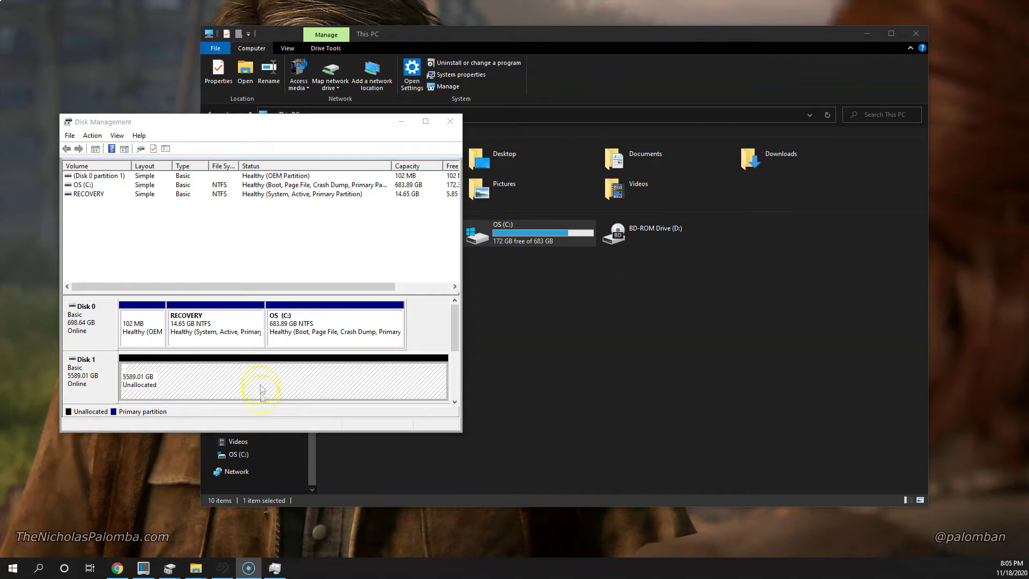
- Create a new simple volume on Disk 1, keeping the full 5723149 MB and drive letter E
right_click(261, 383)
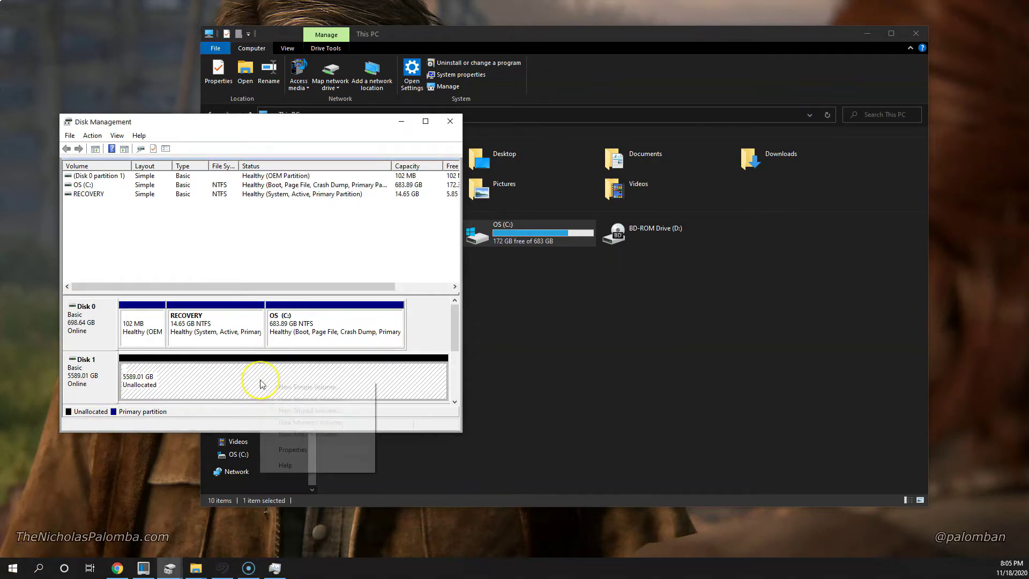
left_click(305, 387)
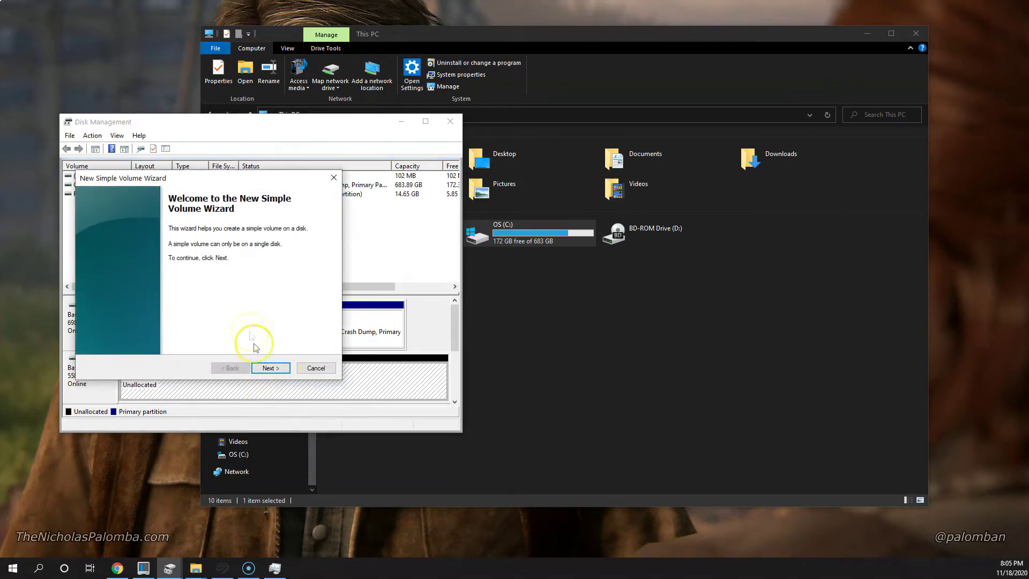
left_click_drag(257, 179, 655, 207)
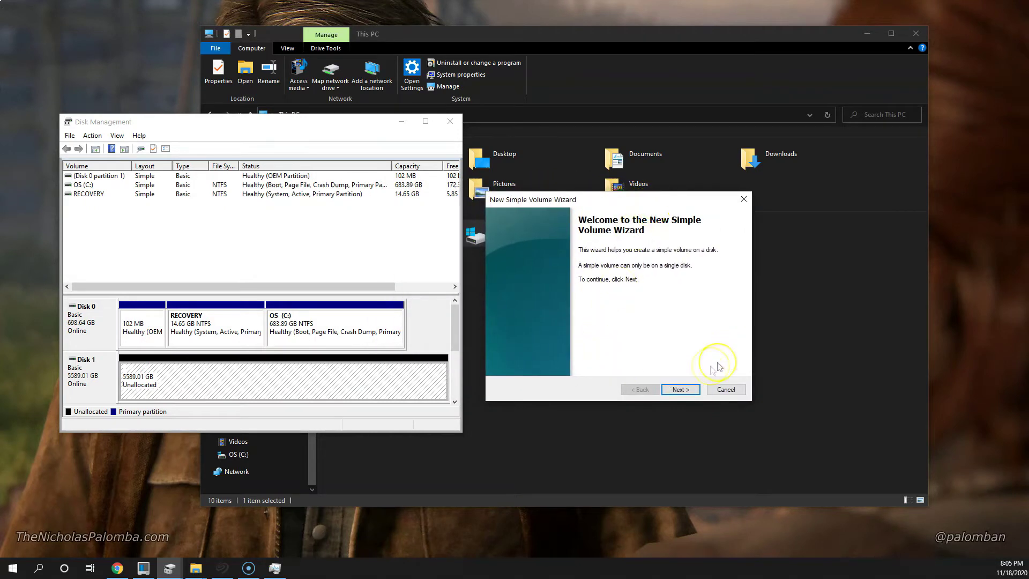
left_click(693, 389)
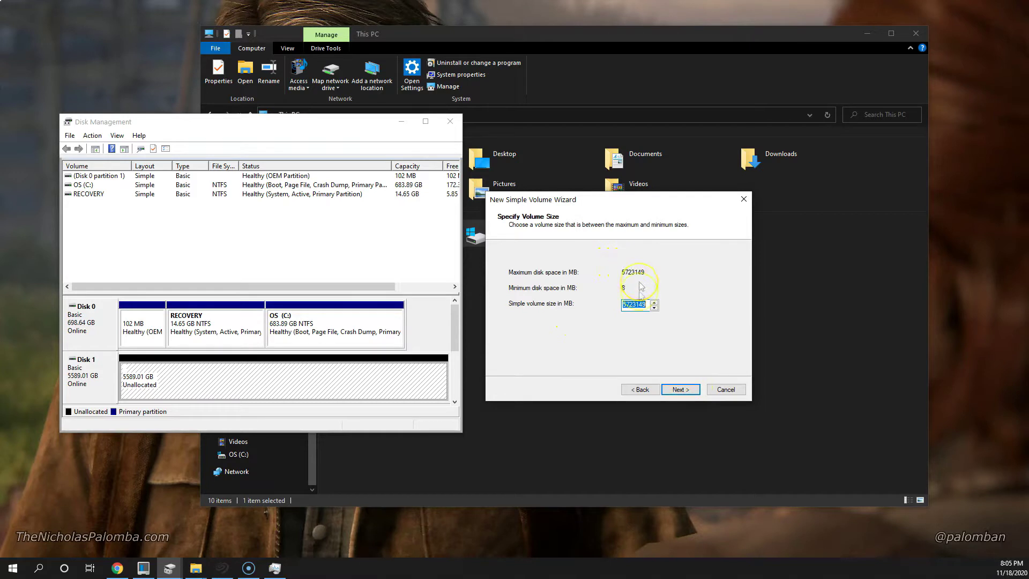
left_click(679, 386)
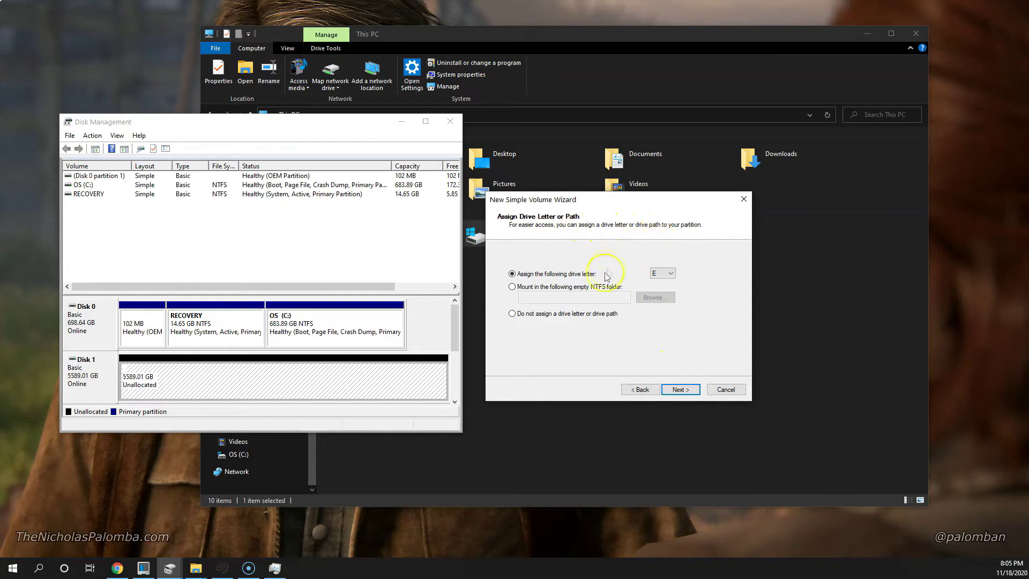
left_click(681, 390)
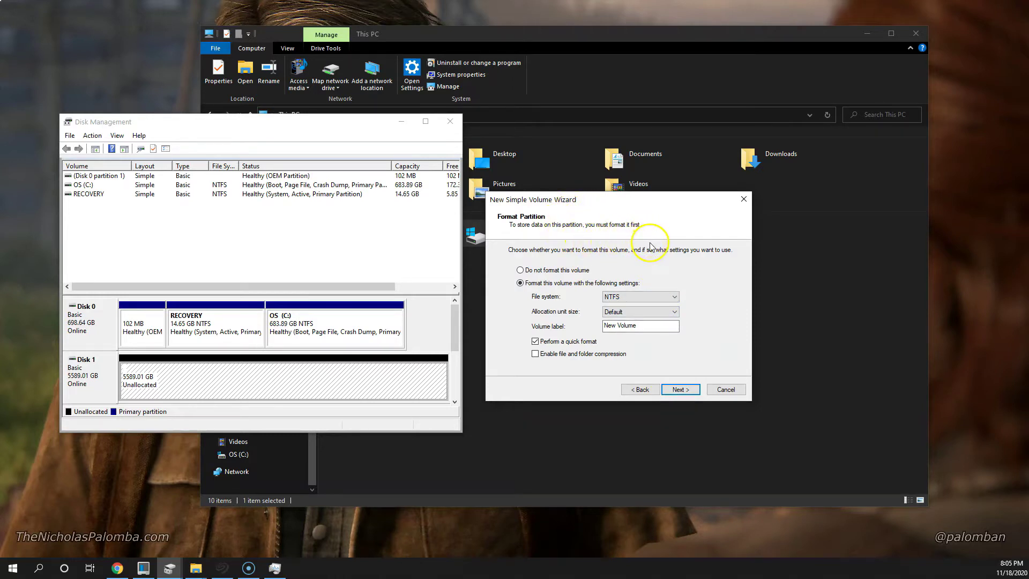
- Set the file system to exFAT with Default allocation size and replace the label with Gold HDD
left_click(673, 295)
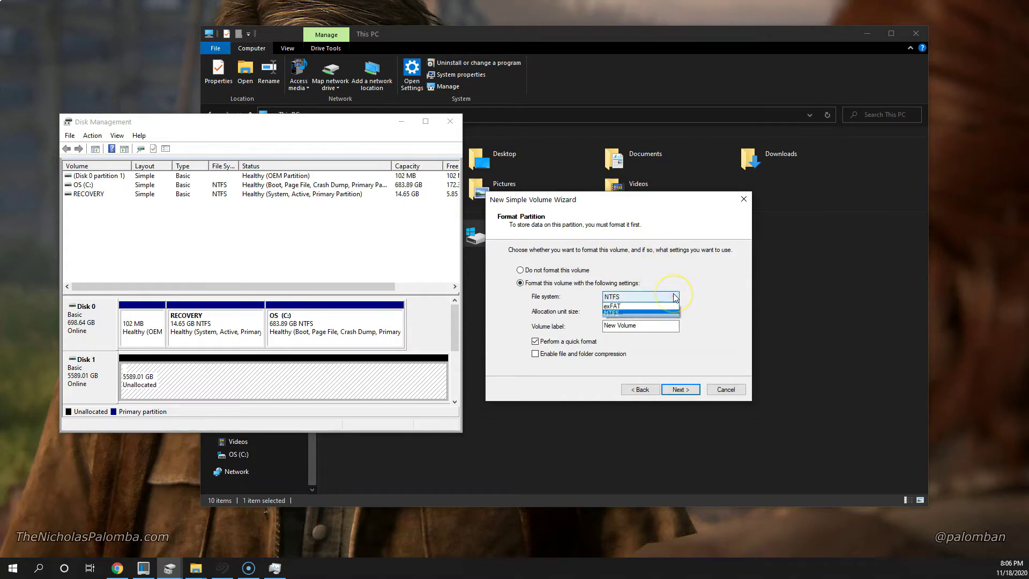
left_click(675, 297)
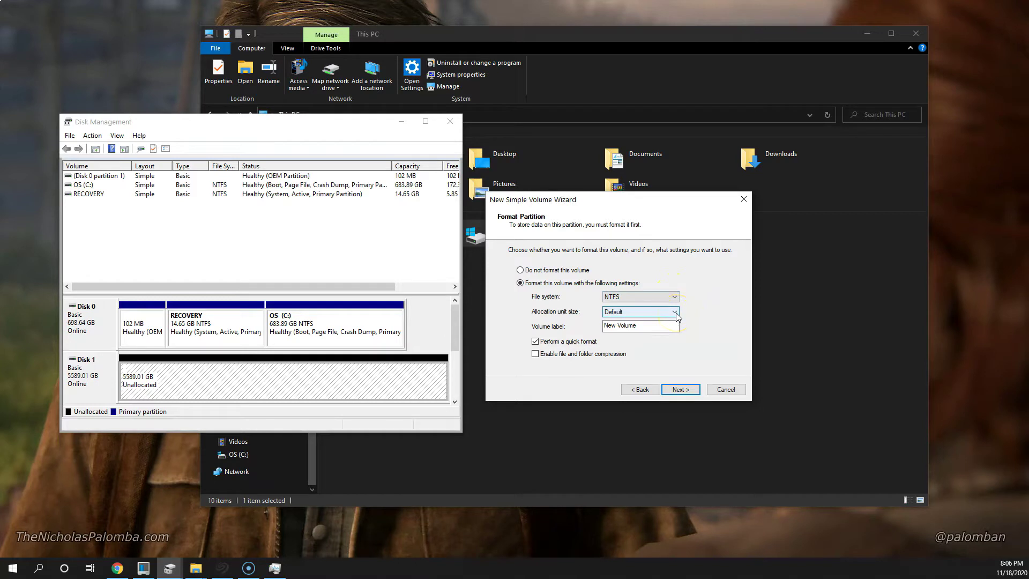
left_click(677, 313)
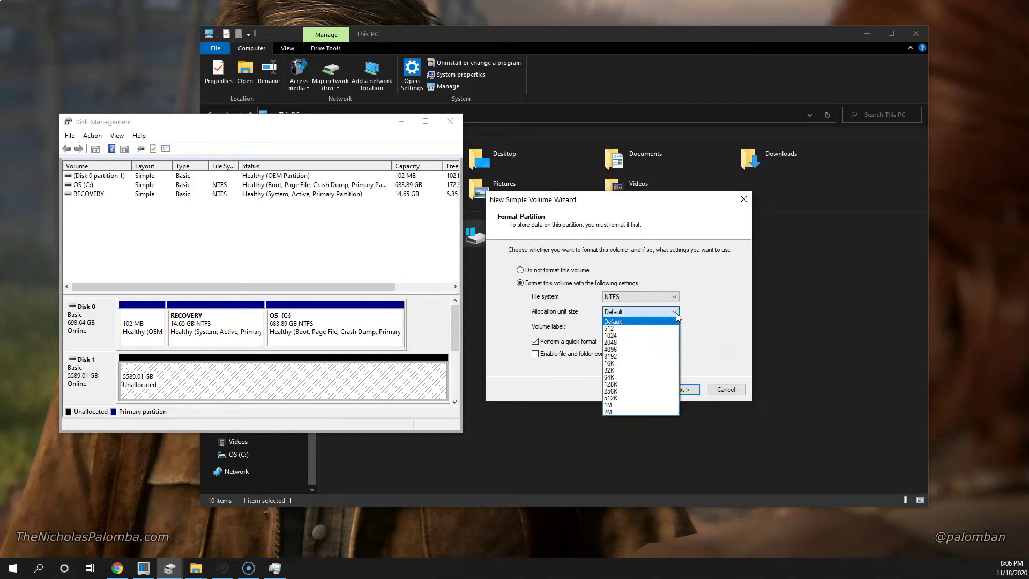
left_click(677, 313)
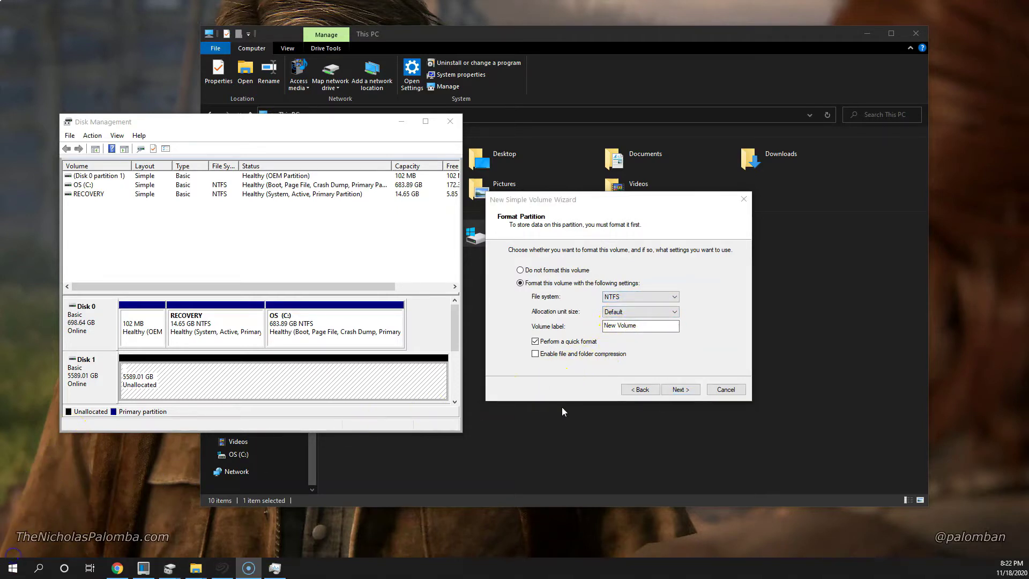
left_click(673, 297)
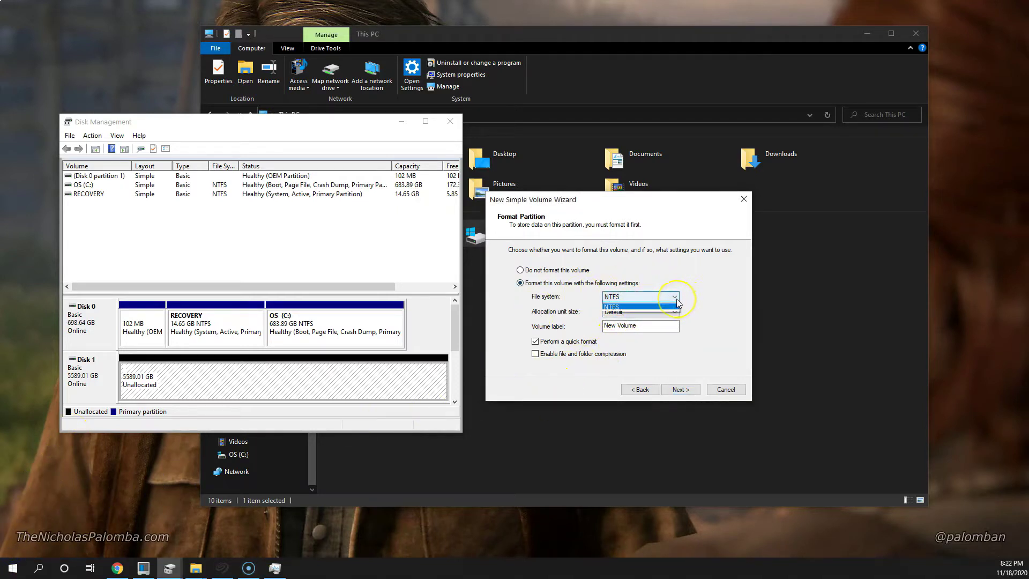
left_click(643, 308)
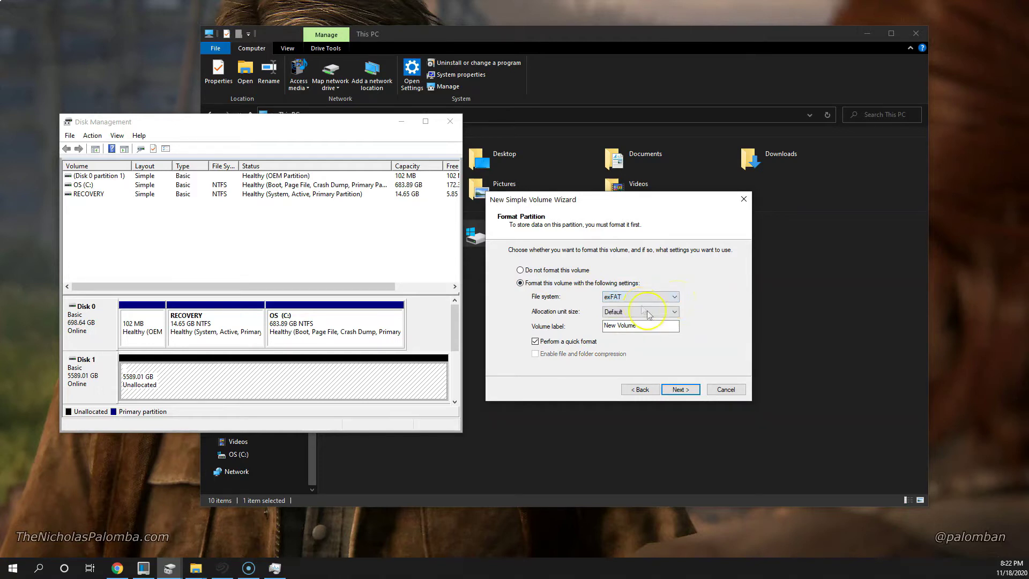
left_click_drag(644, 325, 499, 334)
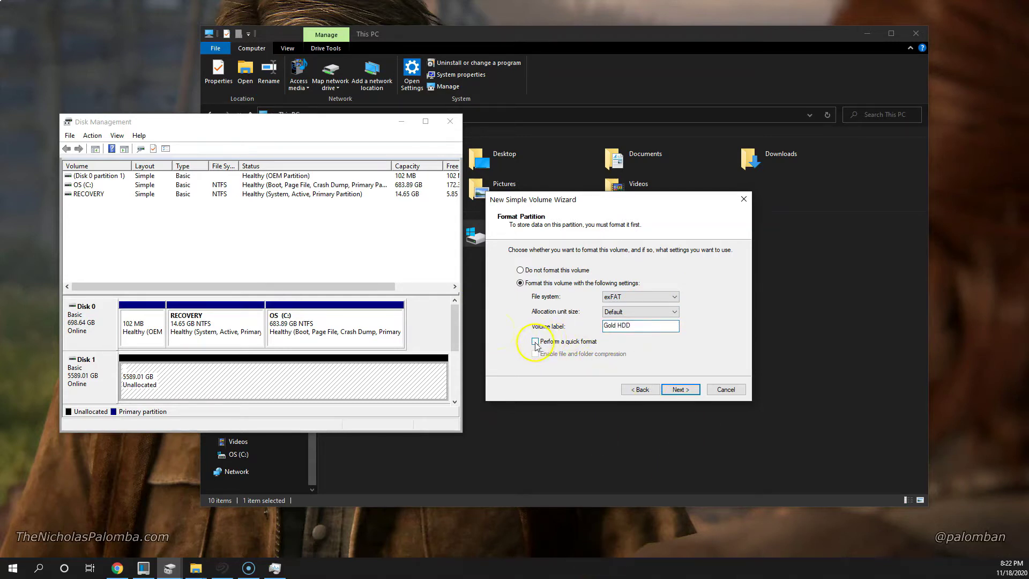
- Review the volume settings summary and finish creating the volume
left_click(676, 390)
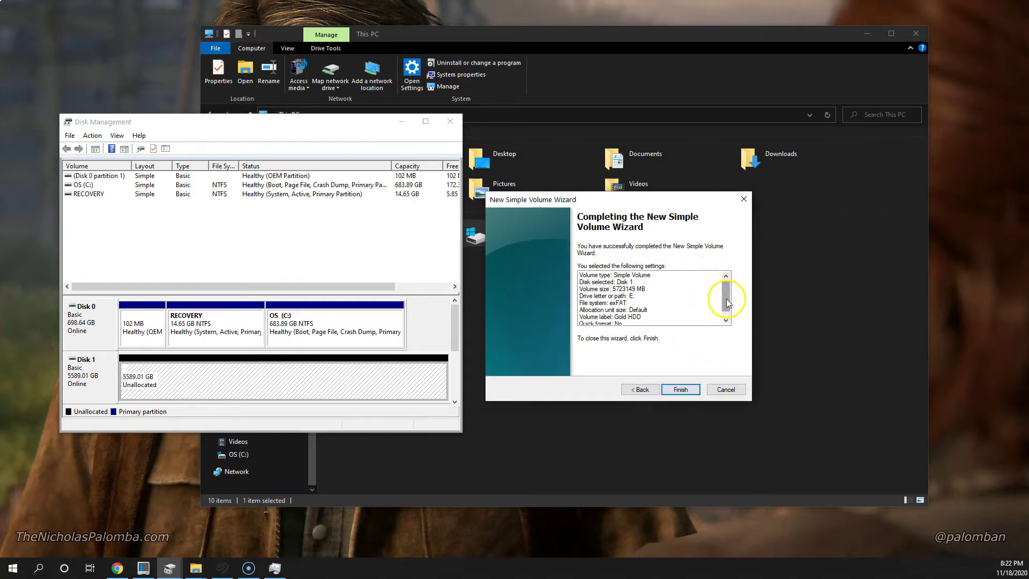
mouse_move(726, 303)
left_mouse_down()
mouse_move(728, 320)
mouse_move(726, 289)
left_mouse_up()
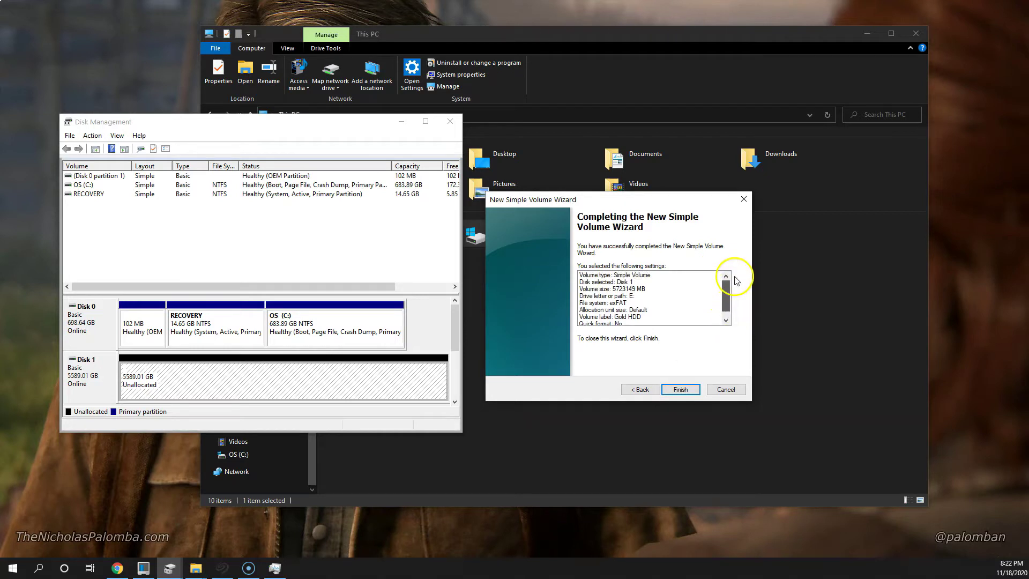
left_click(680, 390)
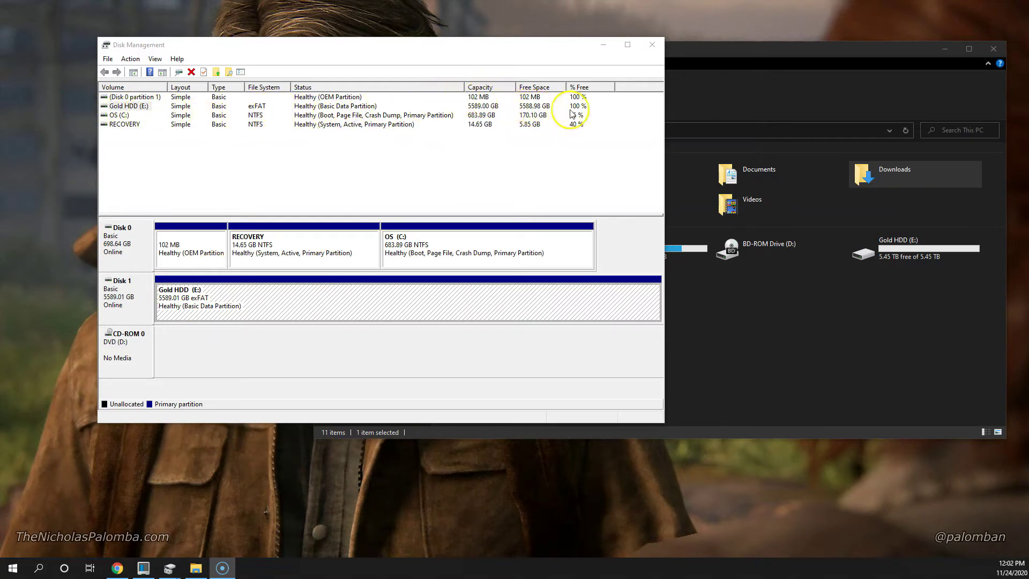
- Open the Gold HDD properties and view the Tools and Hardware tabs, selecting the WD 6TB disk
right_click(216, 304)
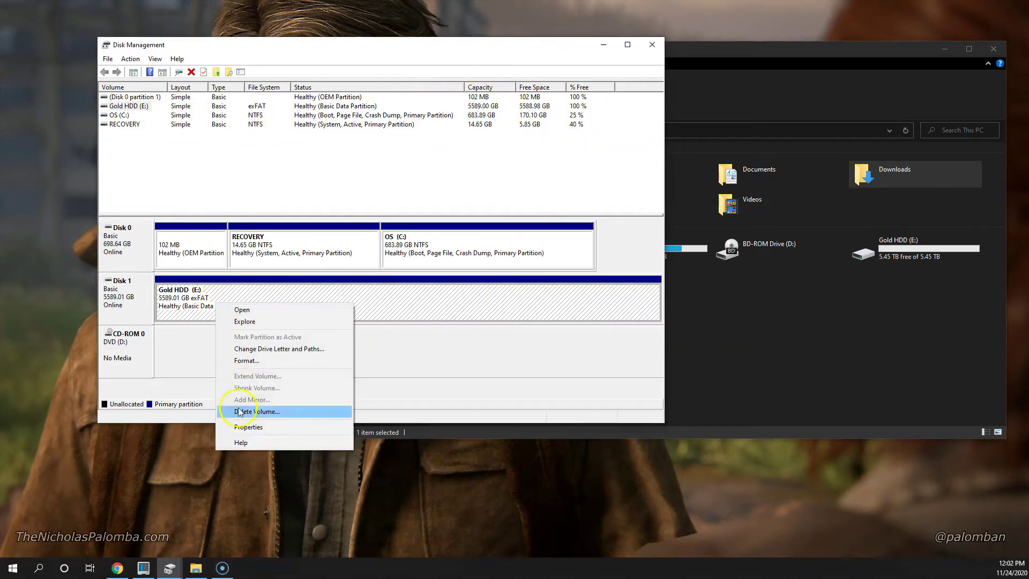
left_click(244, 426)
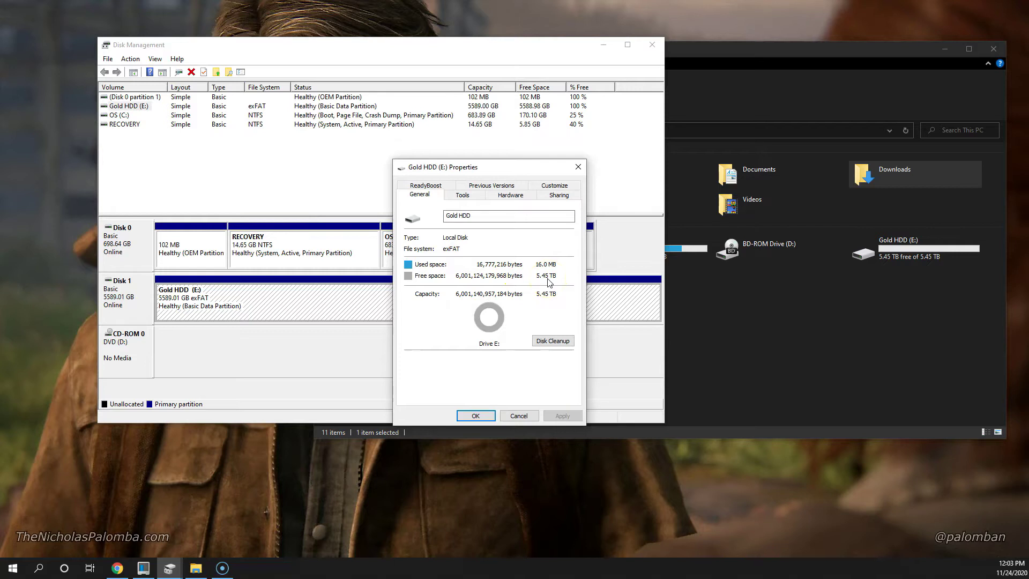
key("ctrl+Tab")
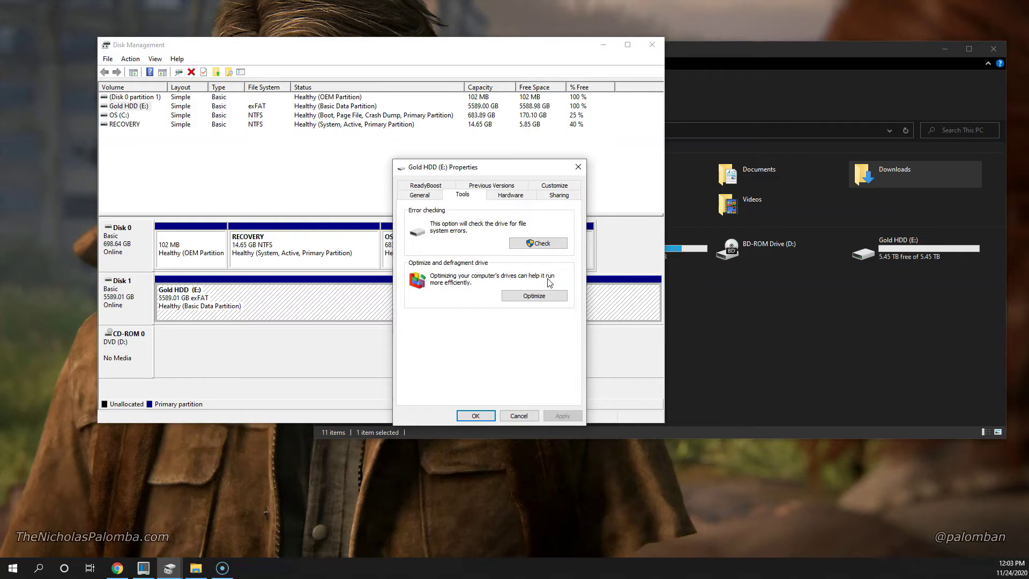
left_click(509, 195)
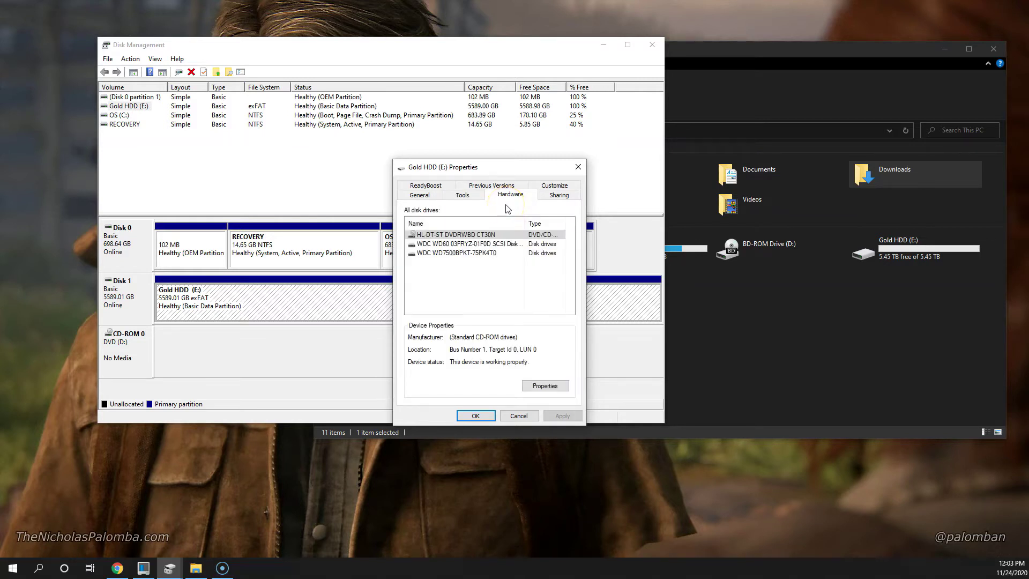
left_click(509, 244)
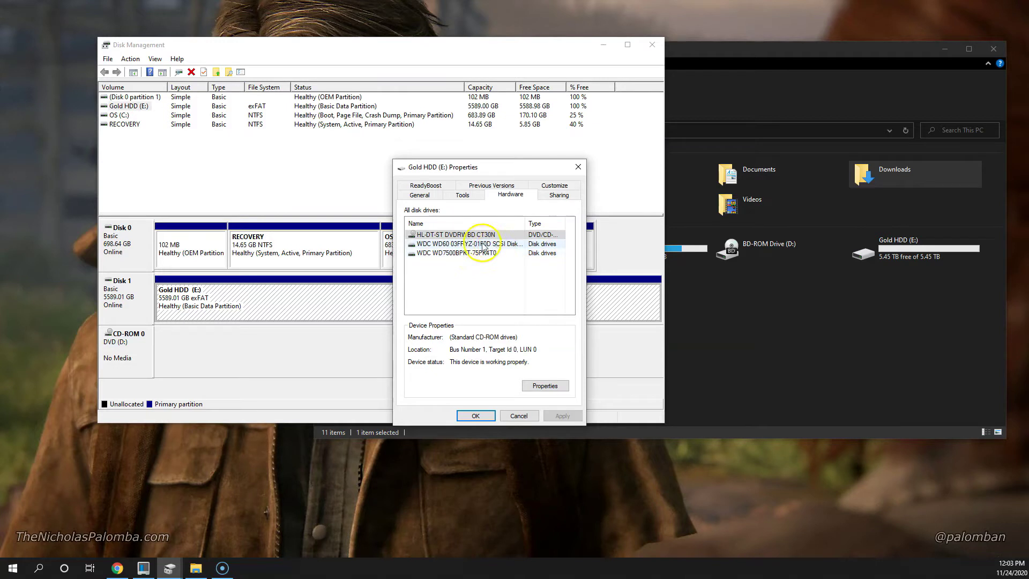
- Check the Sharing, Customize, Previous Versions and ReadyBoost tabs, then close the properties
left_click(557, 196)
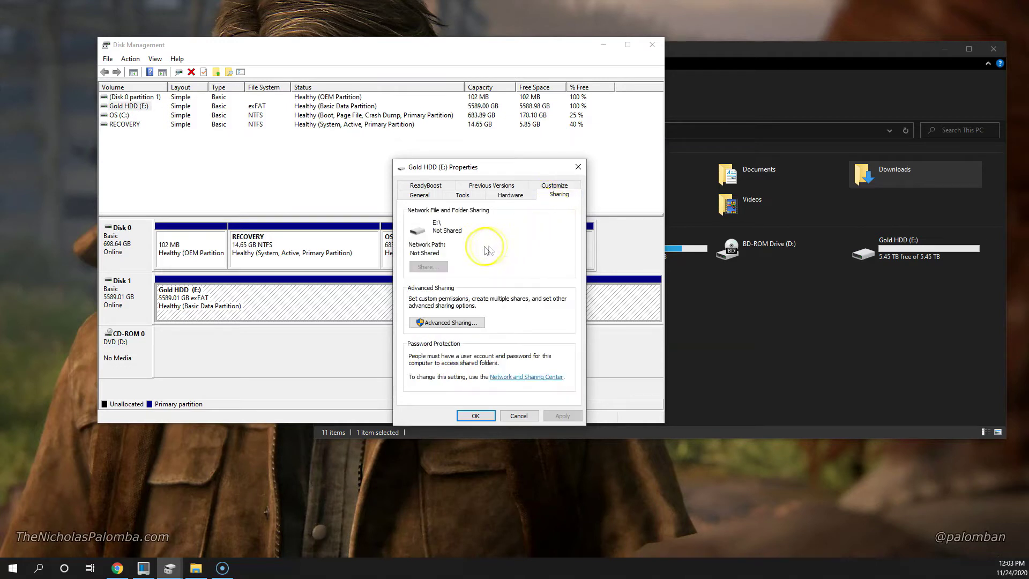
left_click(555, 187)
left_click(506, 197)
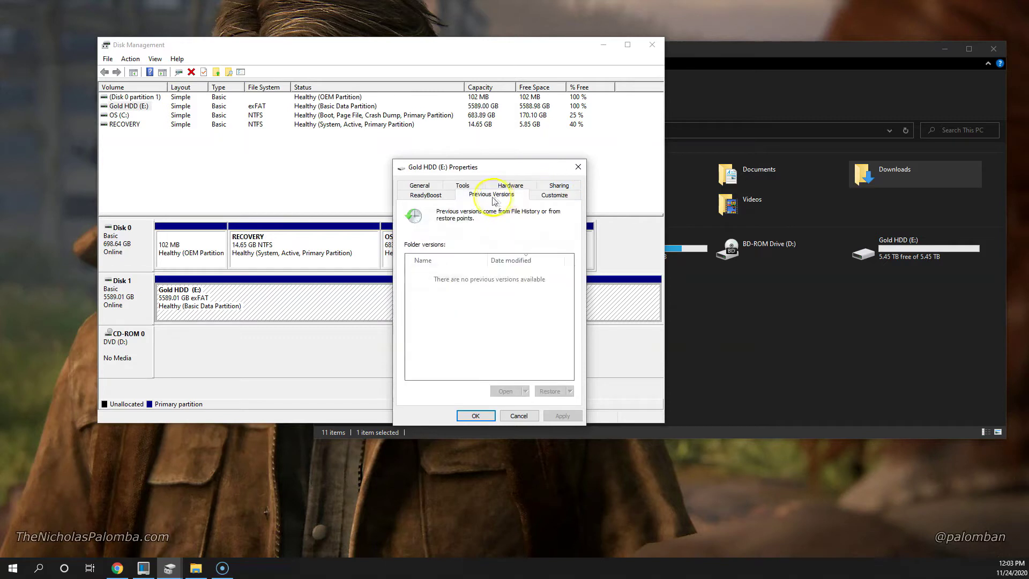
left_click(426, 195)
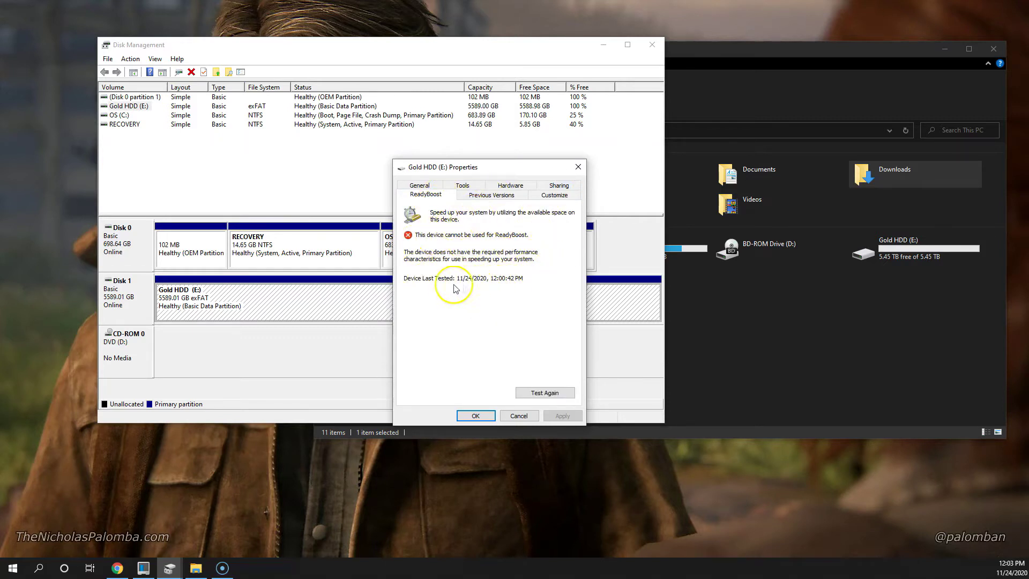
left_click(475, 416)
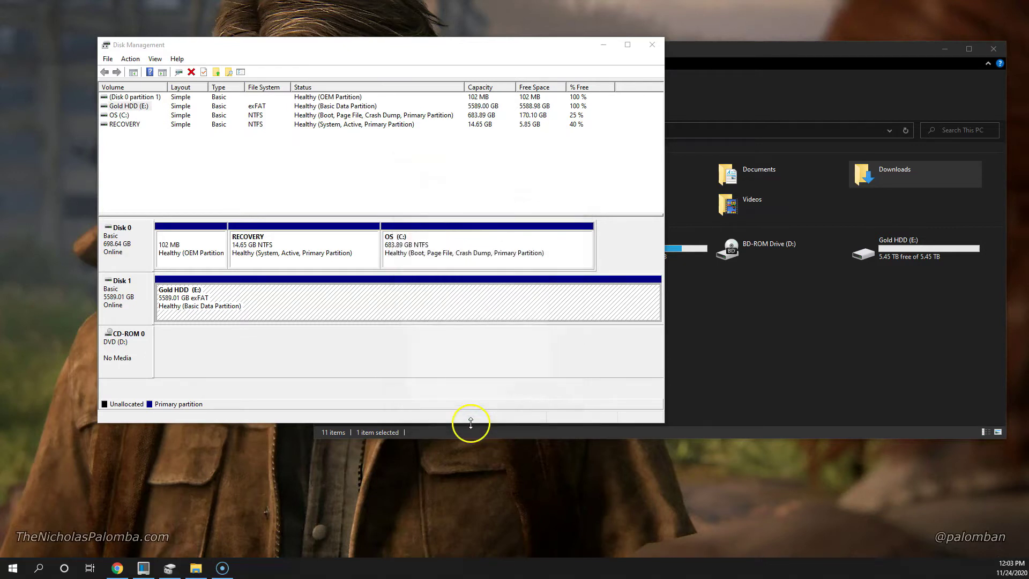
left_click(730, 57)
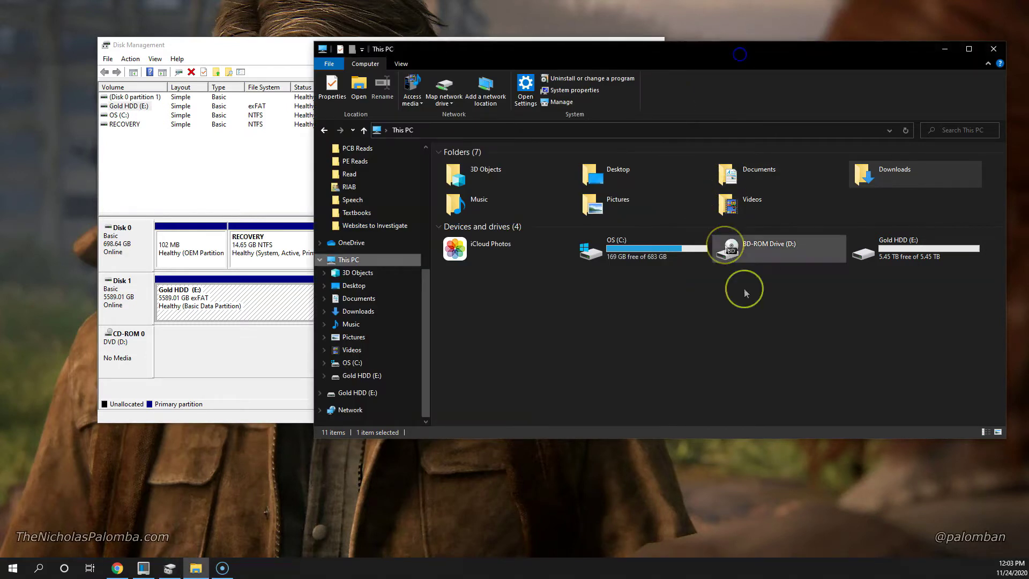
- Open the Gold HDD (E:) drive and check its Properties
double_click(874, 243)
left_click(876, 244)
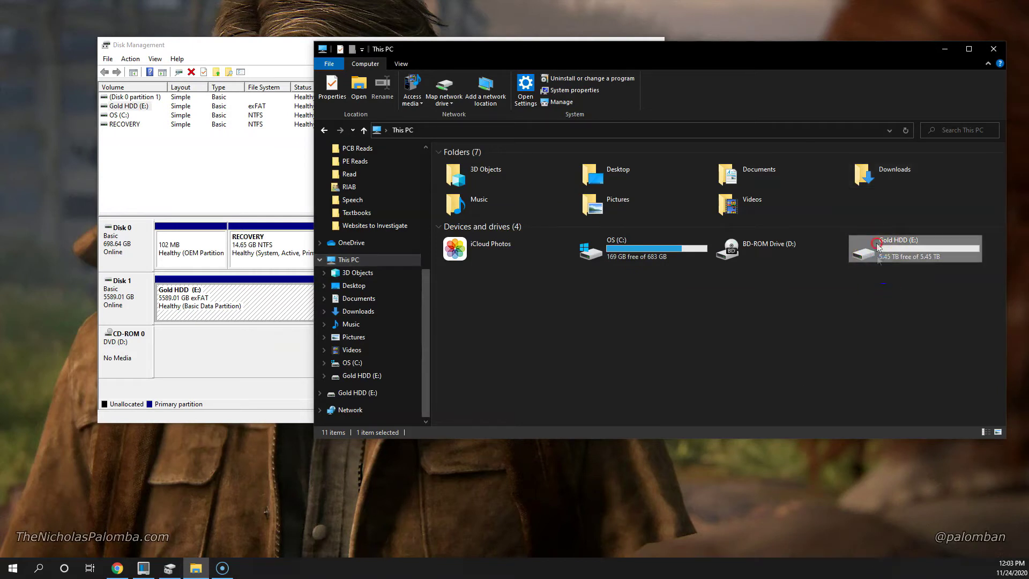
right_click(876, 255)
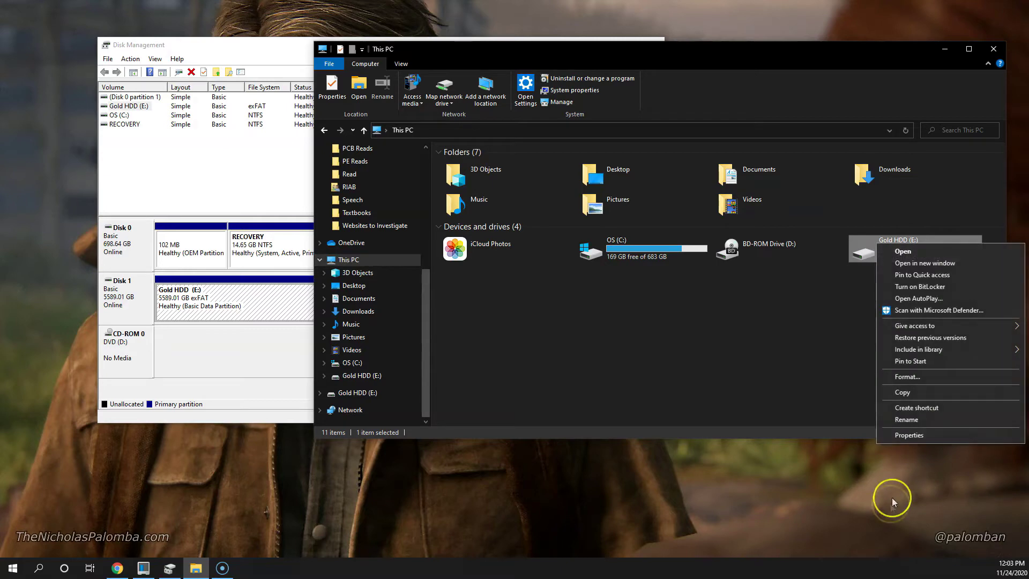
left_click(908, 438)
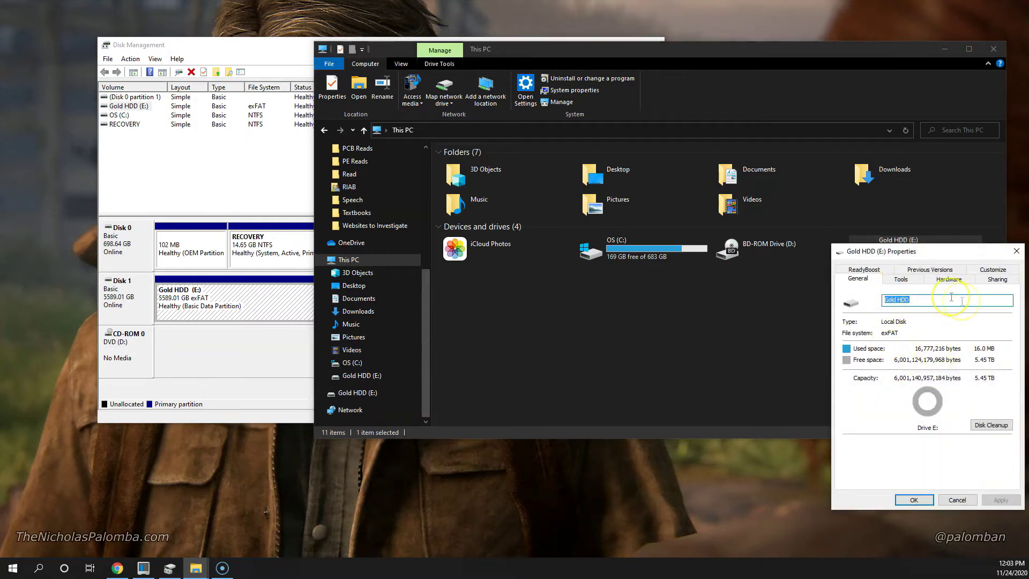
left_click(1016, 251)
double_click(891, 252)
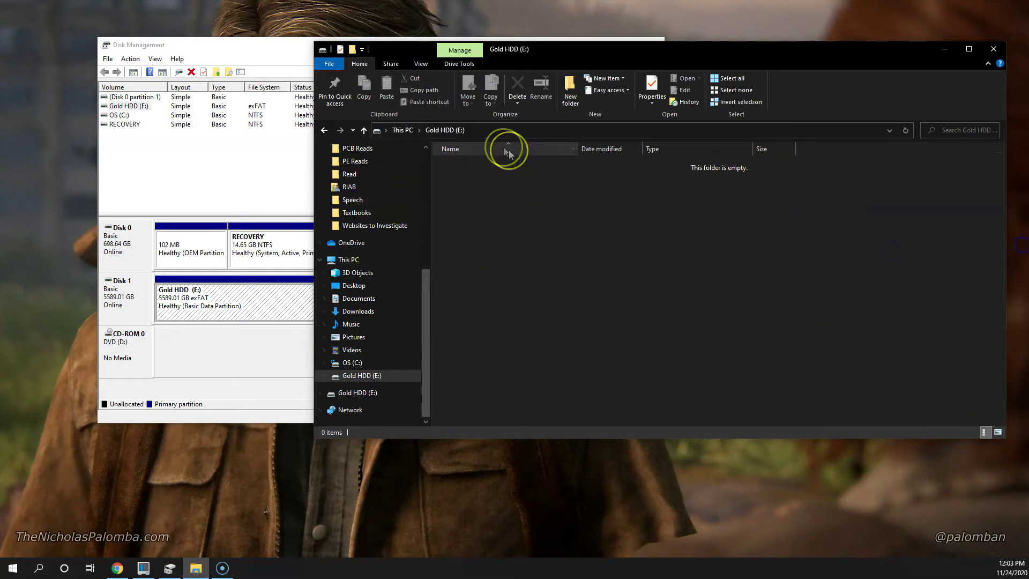
- Scan Gold HDD (E:) with Microsoft Defender from This PC
left_click(402, 131)
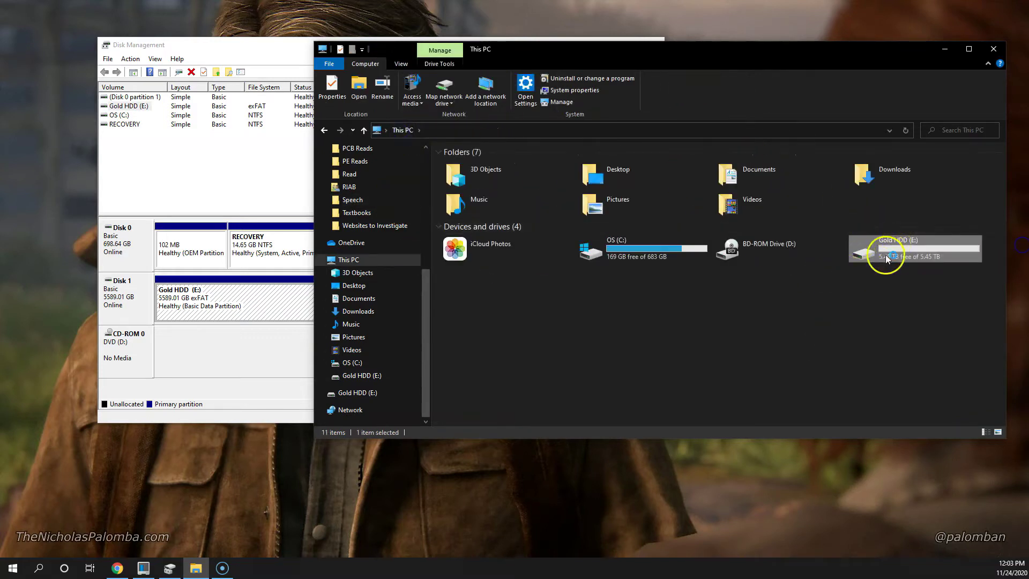
right_click(885, 255)
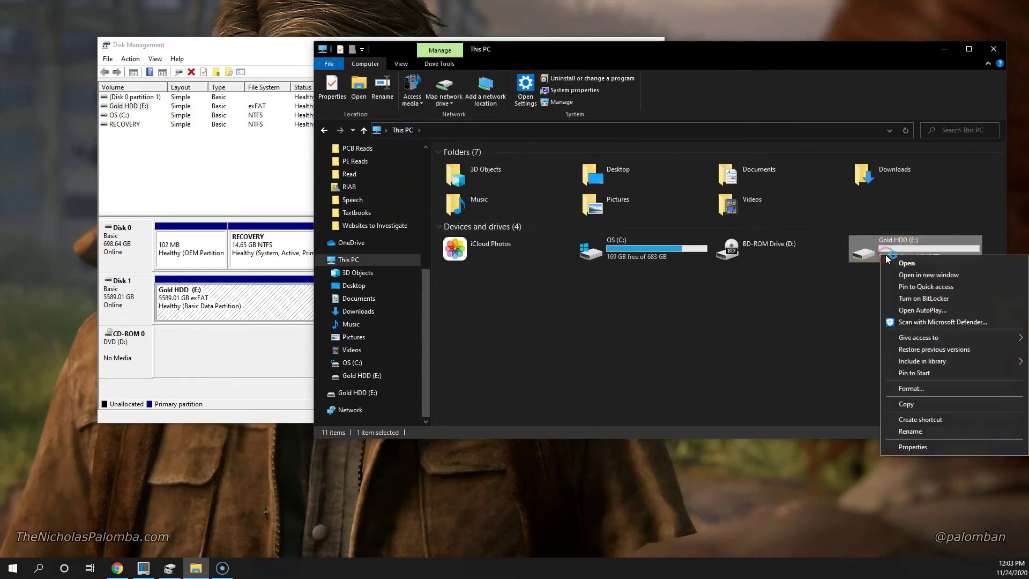
left_click(955, 324)
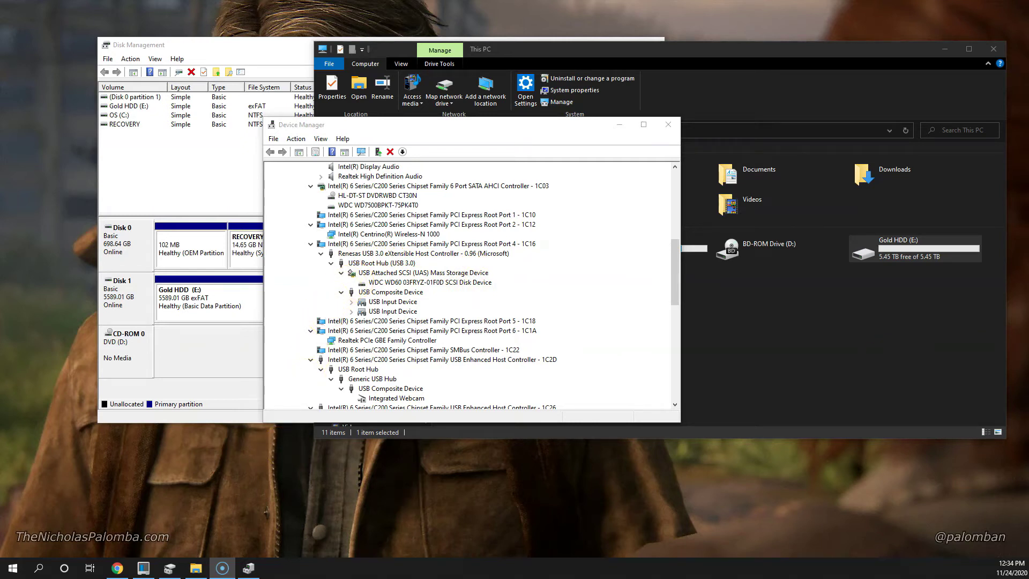
- Switch from Device Manager to the browser window
key("alt+Tab")
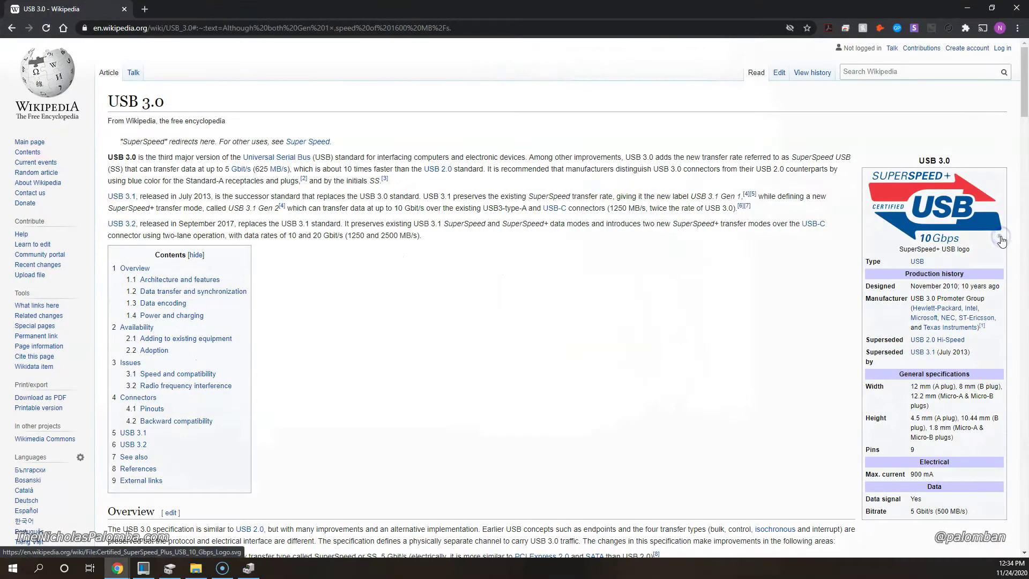
- Highlight the USB 3.0 article's opening paragraphs and infobox, then clear the selection
left_click_drag(108, 156, 356, 197)
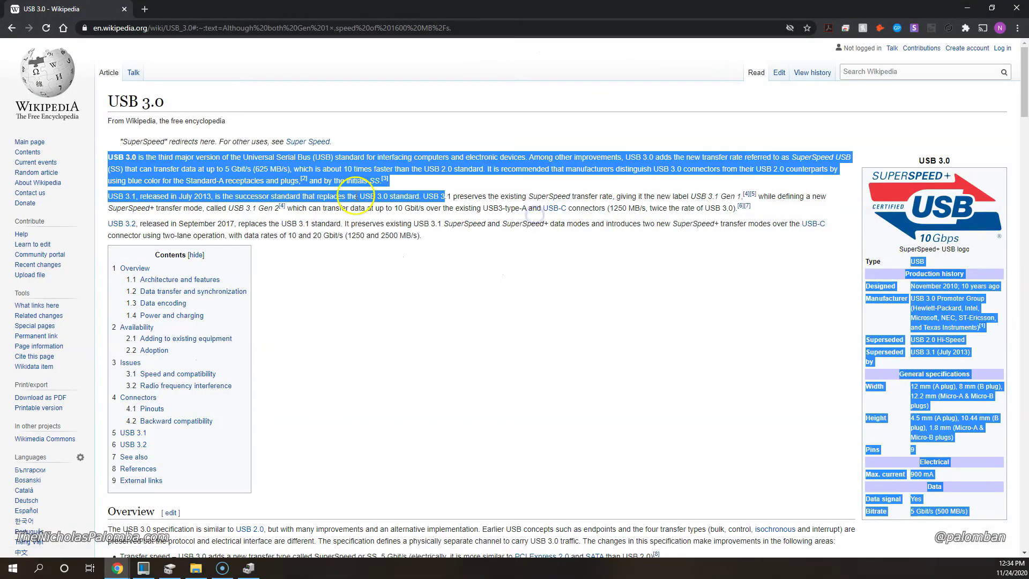
left_click(437, 293)
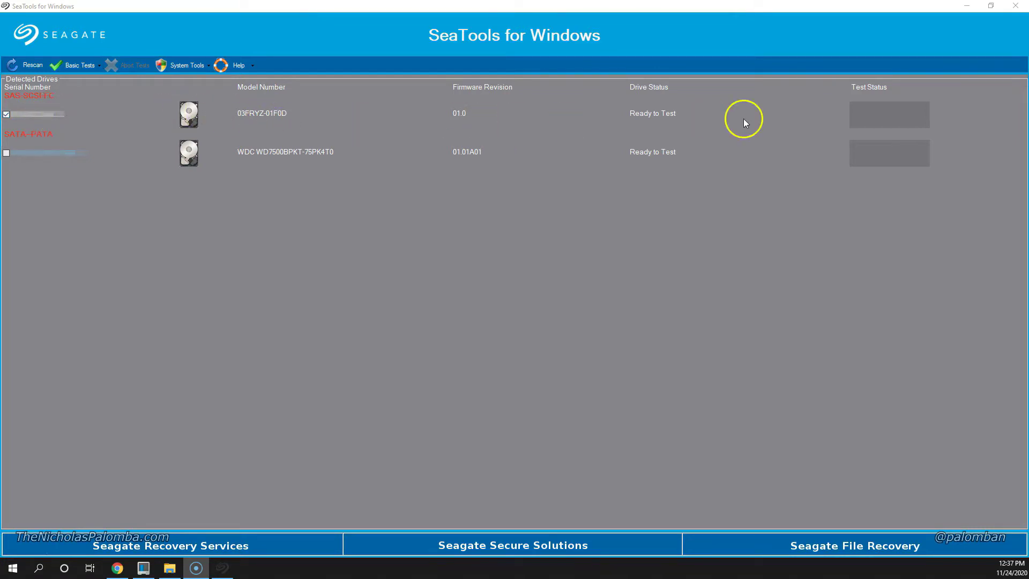
- Review the 03FRYZ-01F0D drive information (6.00 TB, 7200 RPM, 256 MB cache) centred on screen, then close it
left_click(103, 65)
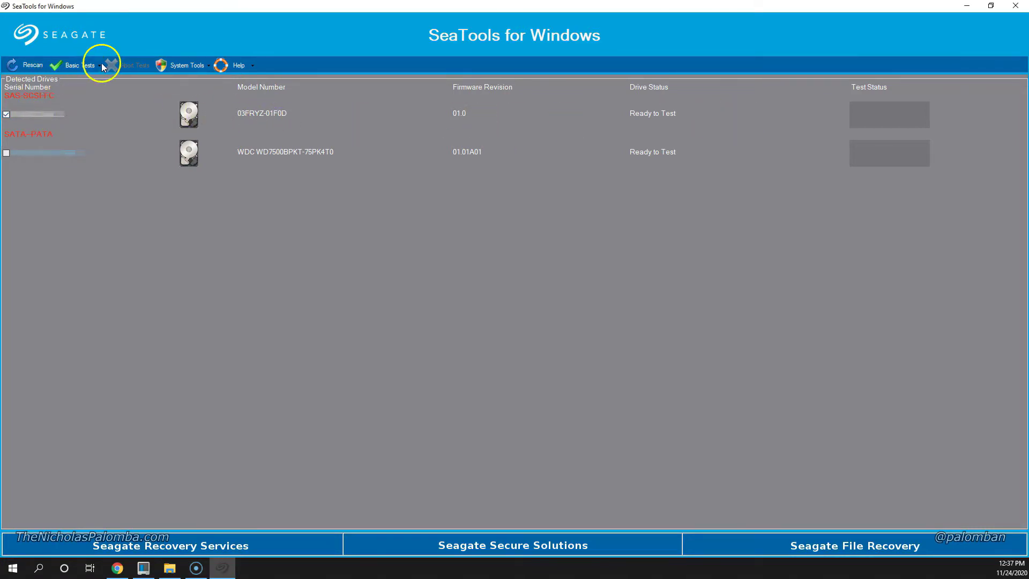
left_click(103, 65)
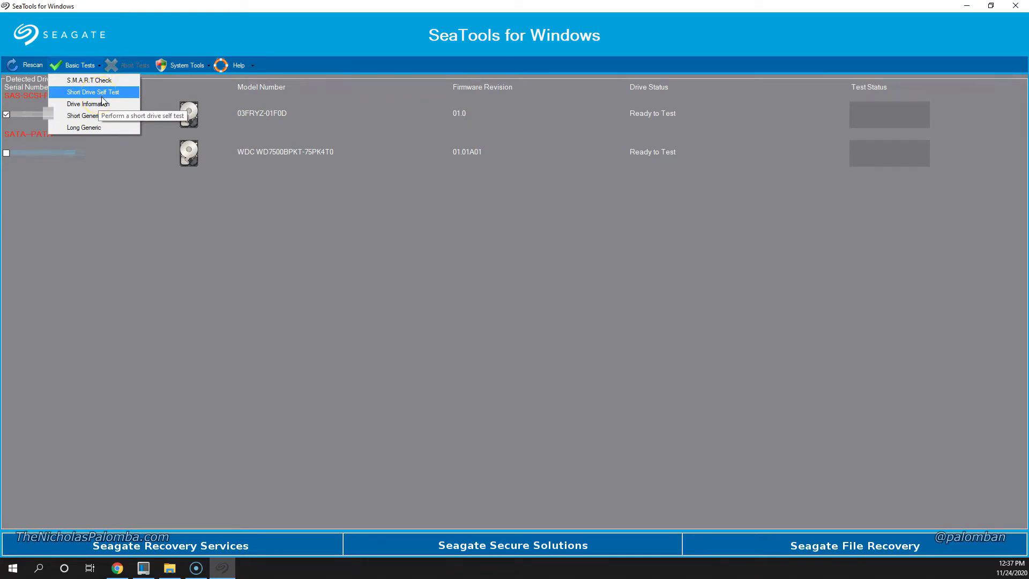
left_click(101, 104)
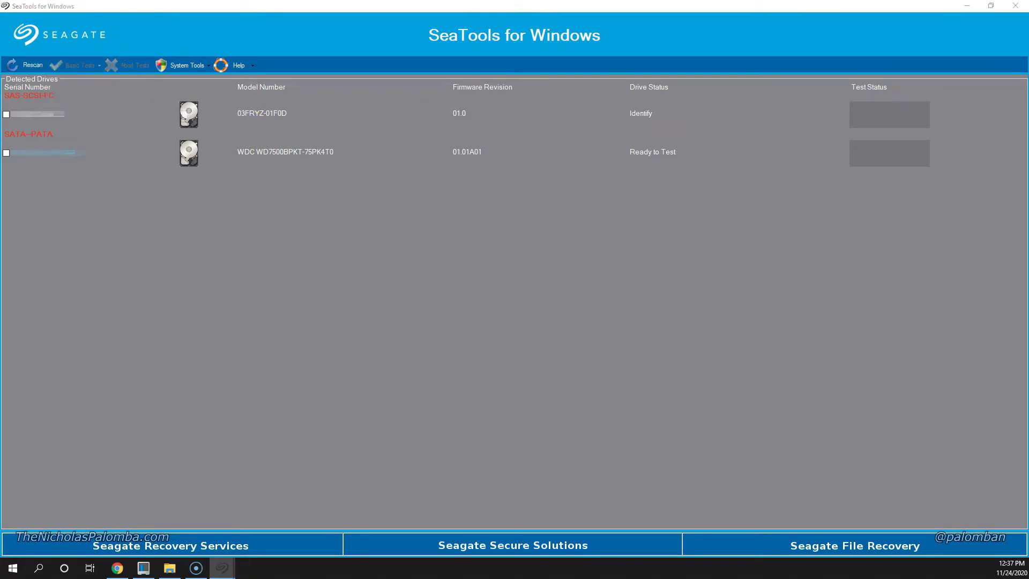
left_click_drag(986, 48, 457, 72)
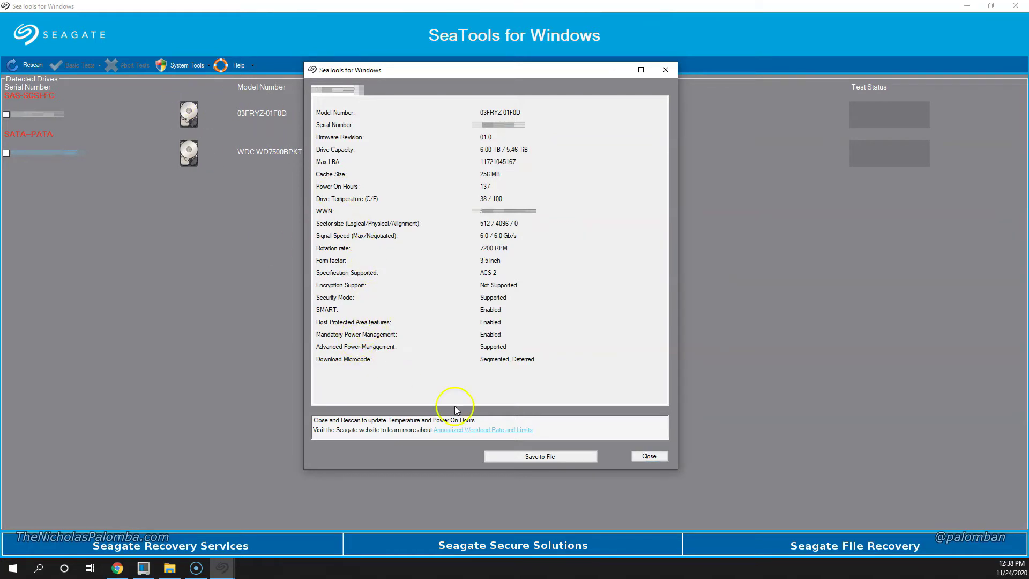
left_click(644, 457)
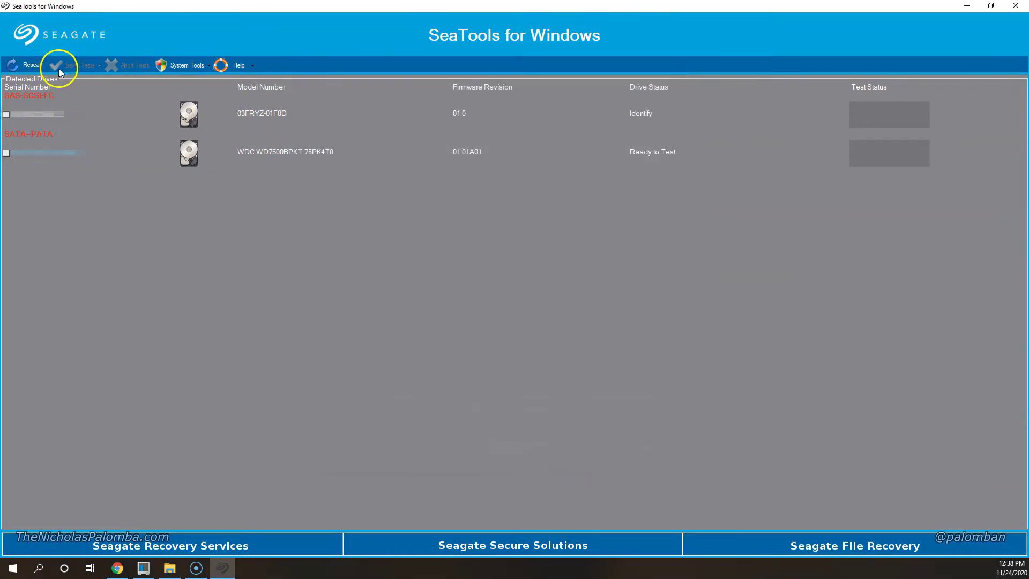
- Run the S.M.A.R.T. Check on the 03FRYZ-01F0D drive until it reports SMART - Pass at 100%
left_click(6, 114)
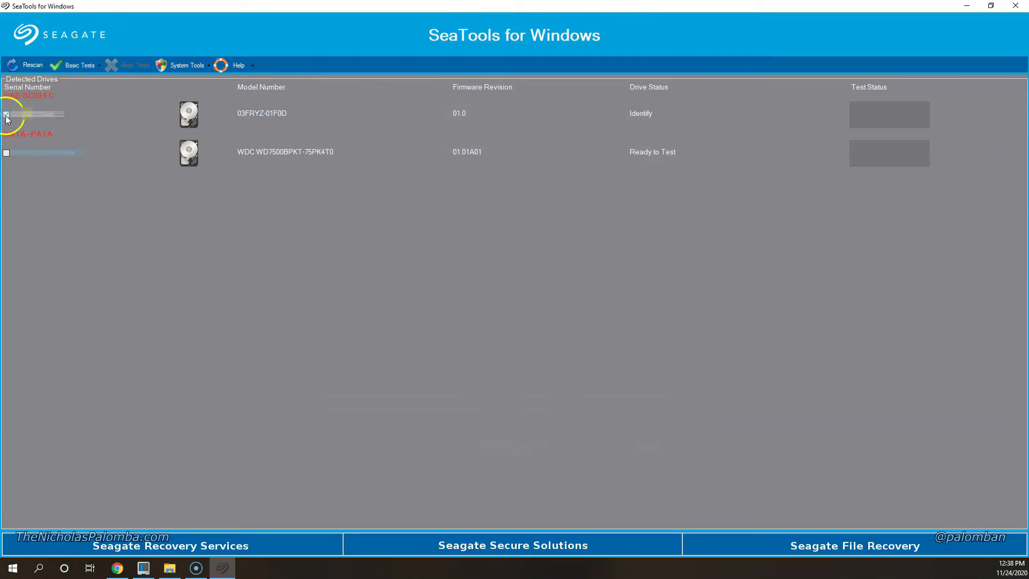
left_click(98, 65)
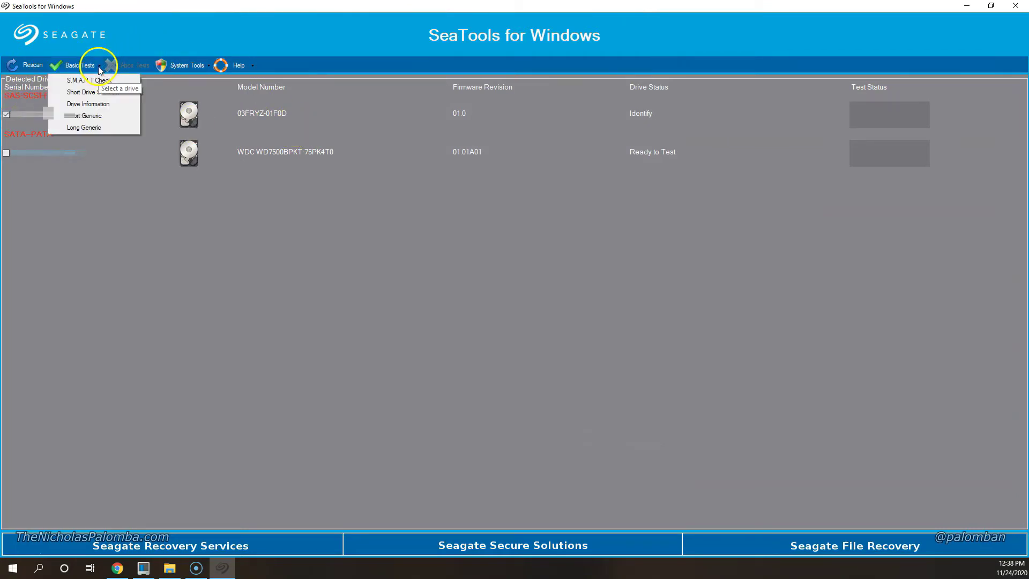
left_click(96, 82)
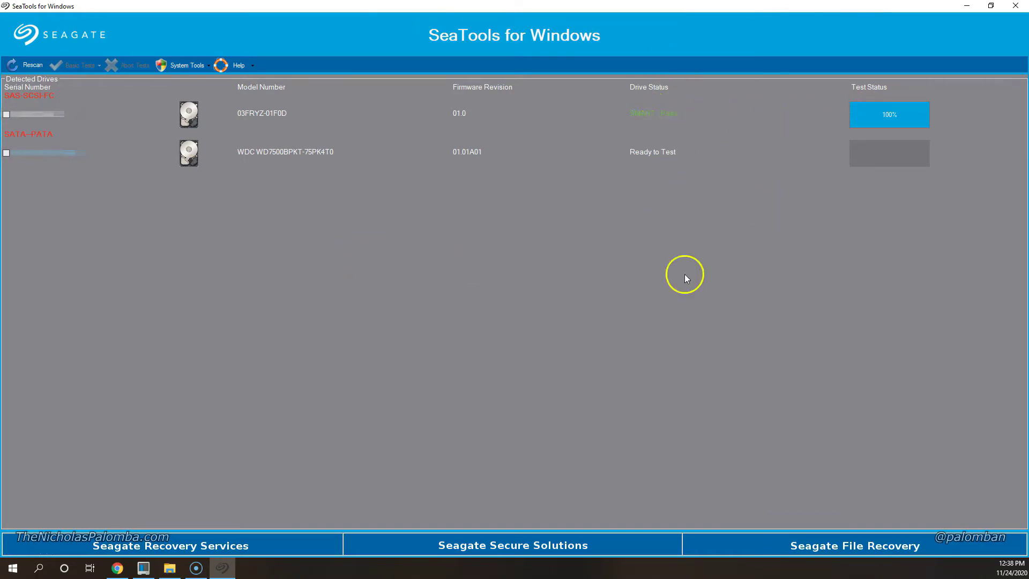
left_click(6, 114)
left_click(98, 66)
left_click(97, 66)
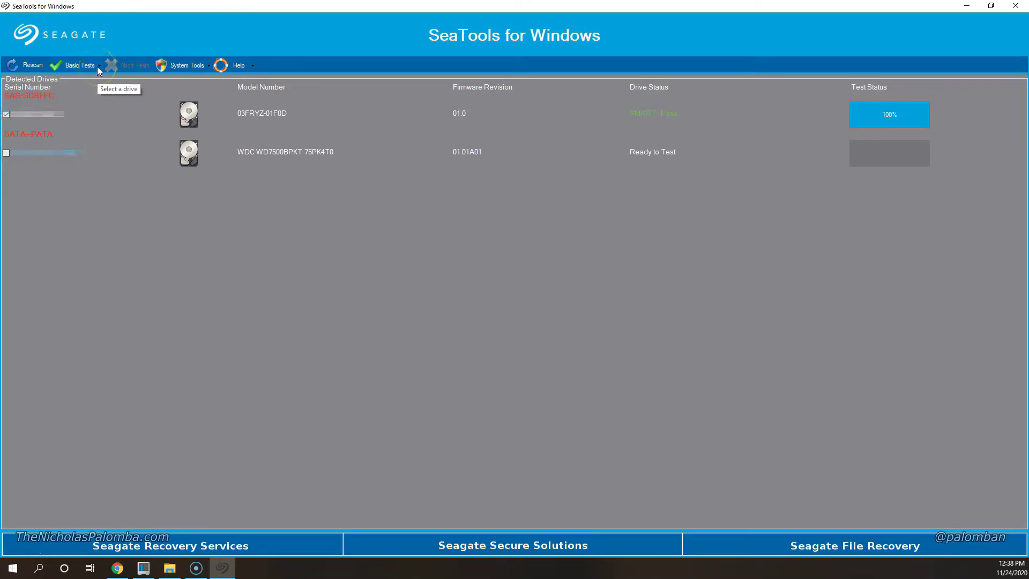
left_click(98, 66)
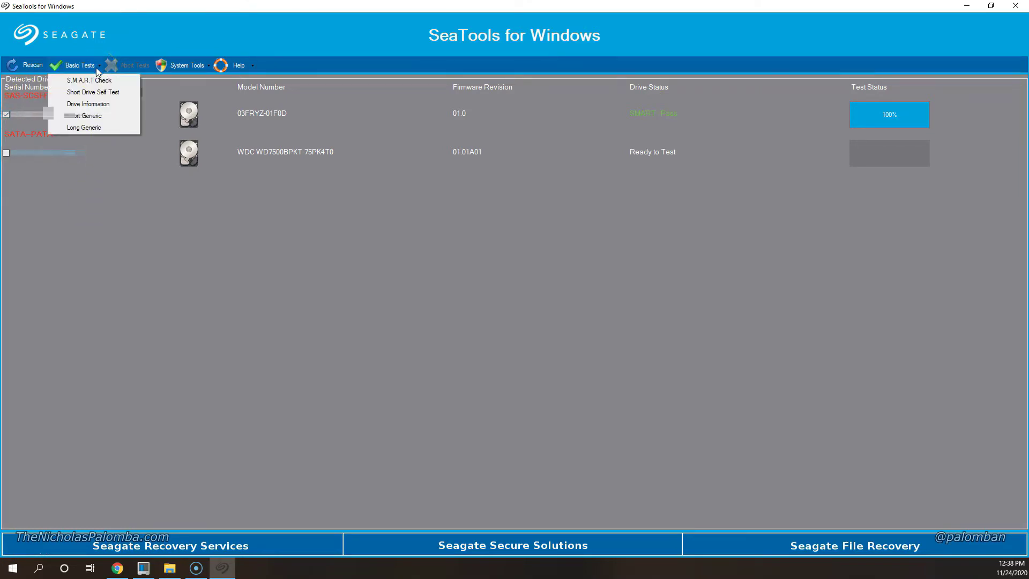
- Start the Short Drive Self Test on the 03FRYZ-01F0D drive and let it finish at 100%
left_click(104, 94)
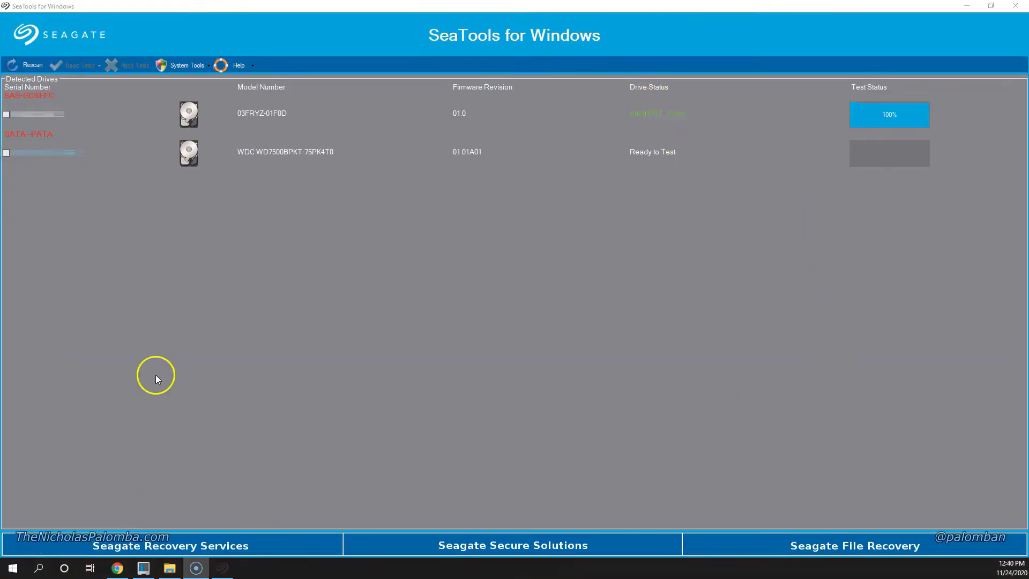
- Reselect the 03FRYZ-01F0D drive and start the Short Generic sequential read test
left_click(6, 115)
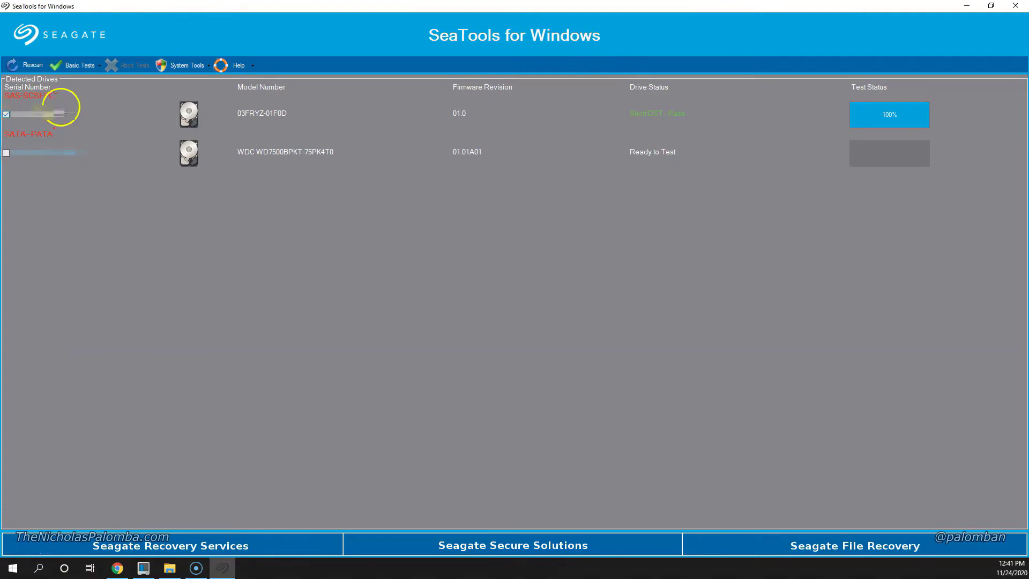
left_click(98, 66)
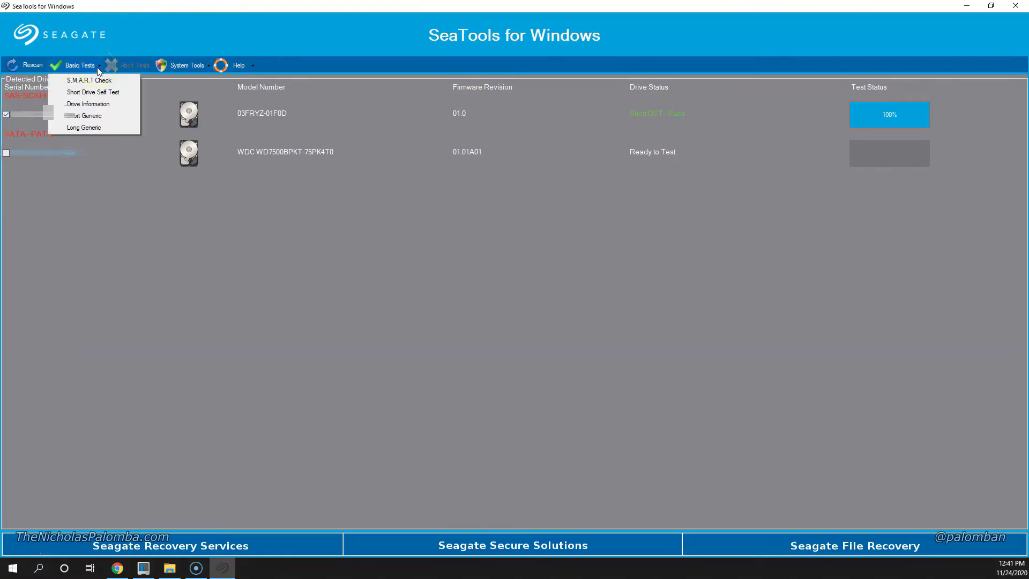
left_click(97, 116)
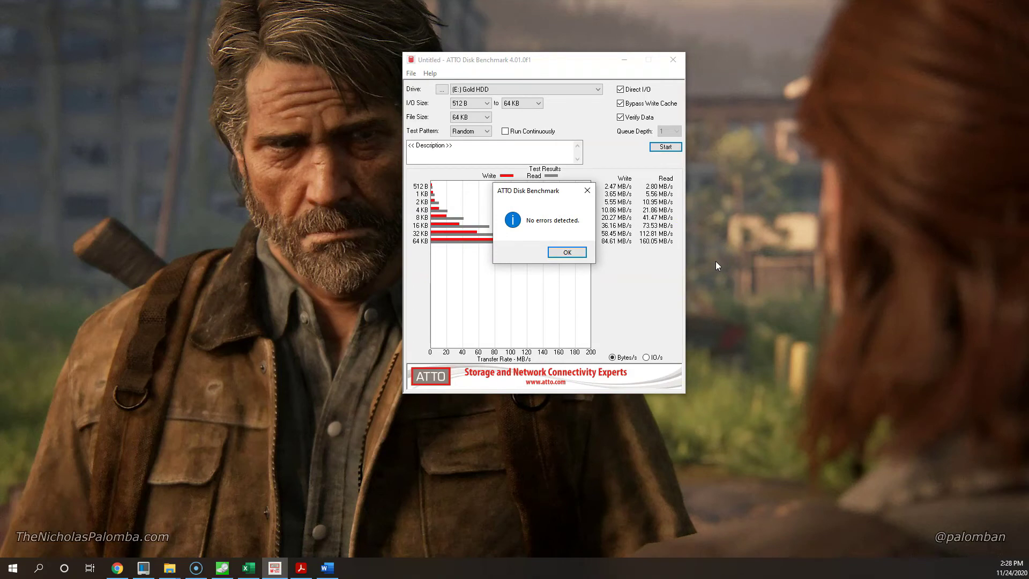
- Set ATTO's file size to 32 GB and transfer range up to 64 MB, then start the Gold HDD benchmark
left_click(567, 252)
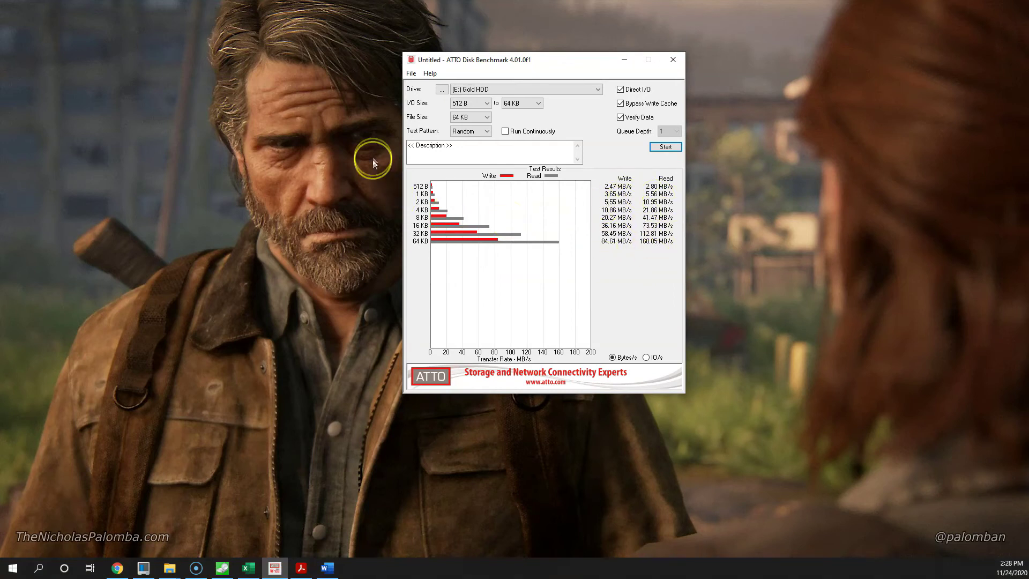
left_click(486, 118)
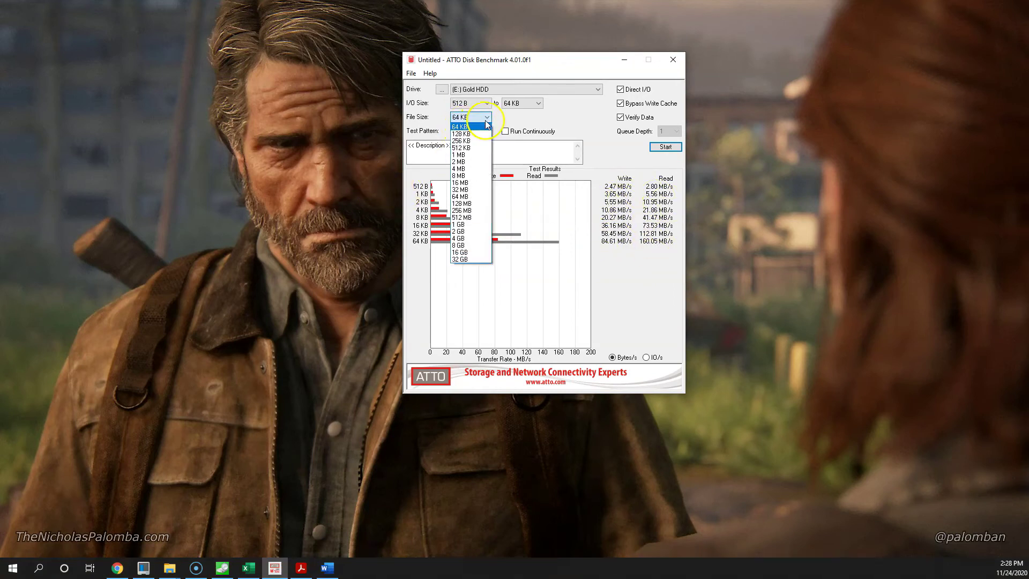
left_click(480, 260)
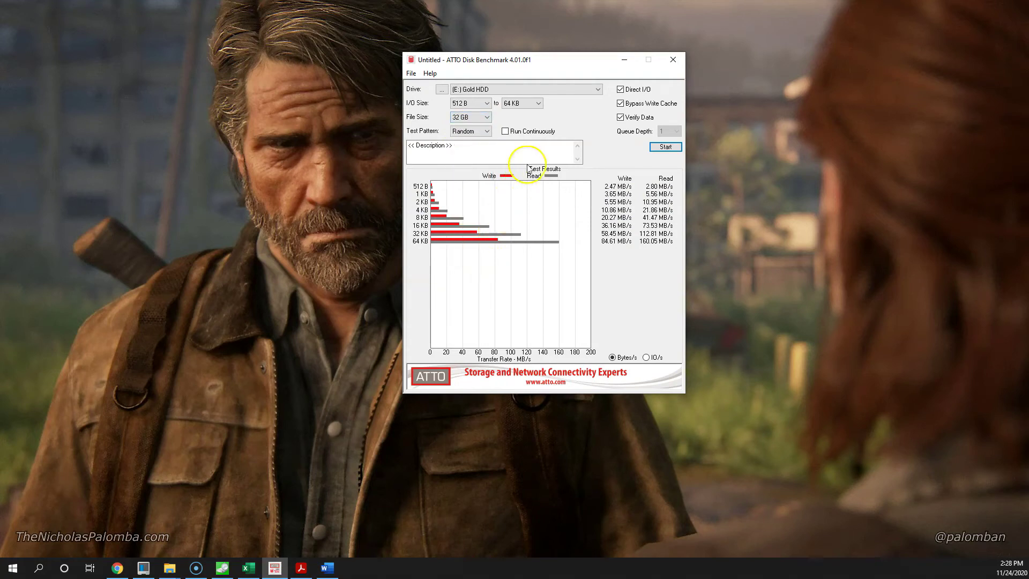
left_click(536, 104)
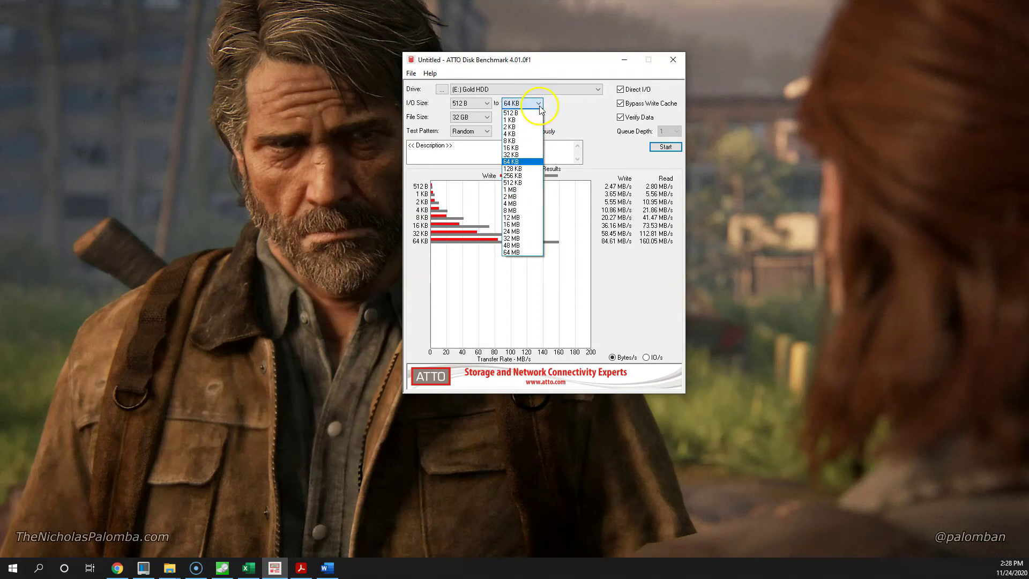
left_click(512, 252)
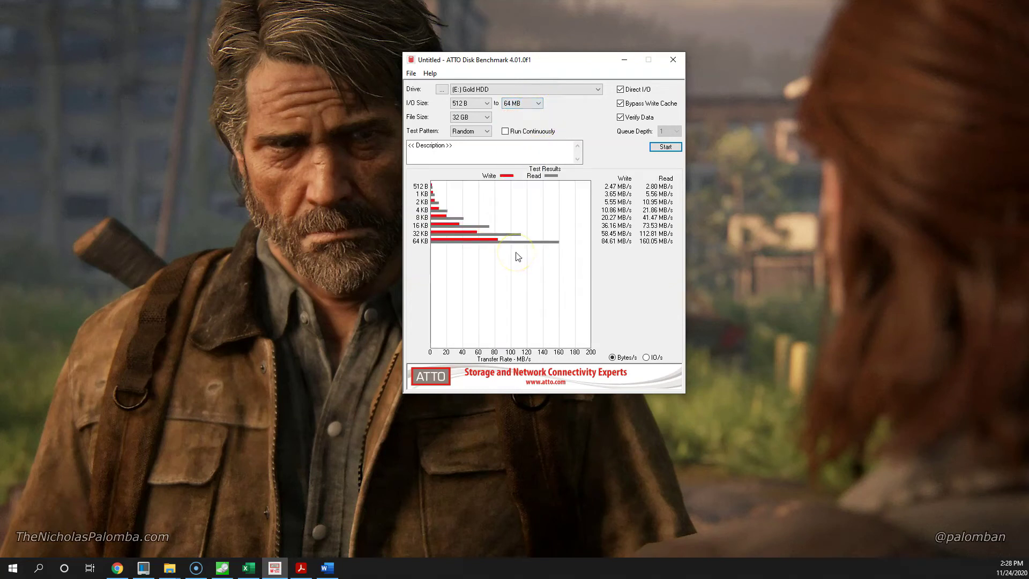
left_click(665, 148)
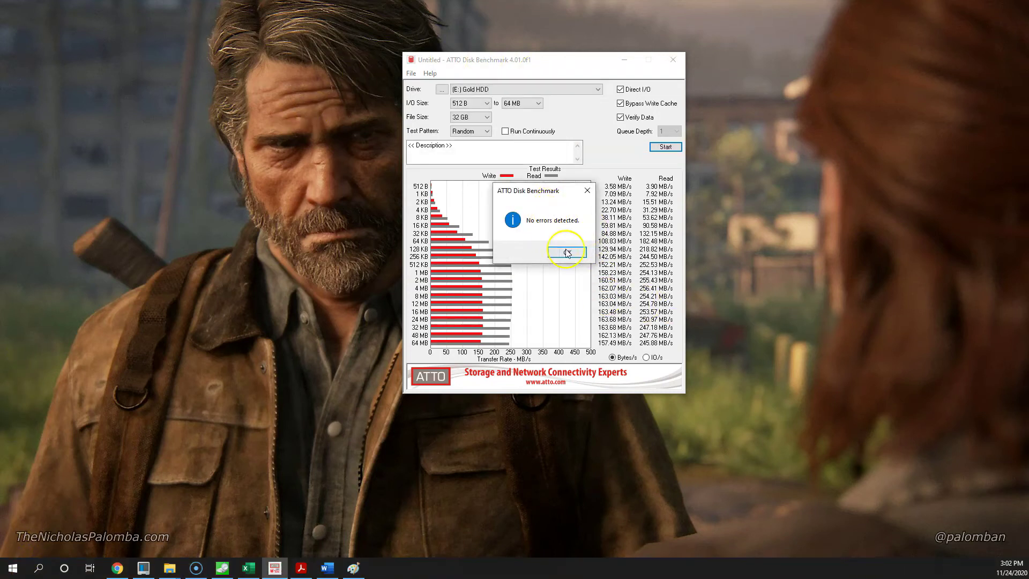
- Acknowledge the 'No errors detected' message after the 32 GB run finishes (about 163 MB/s write, 256 MB/s read)
left_click(567, 252)
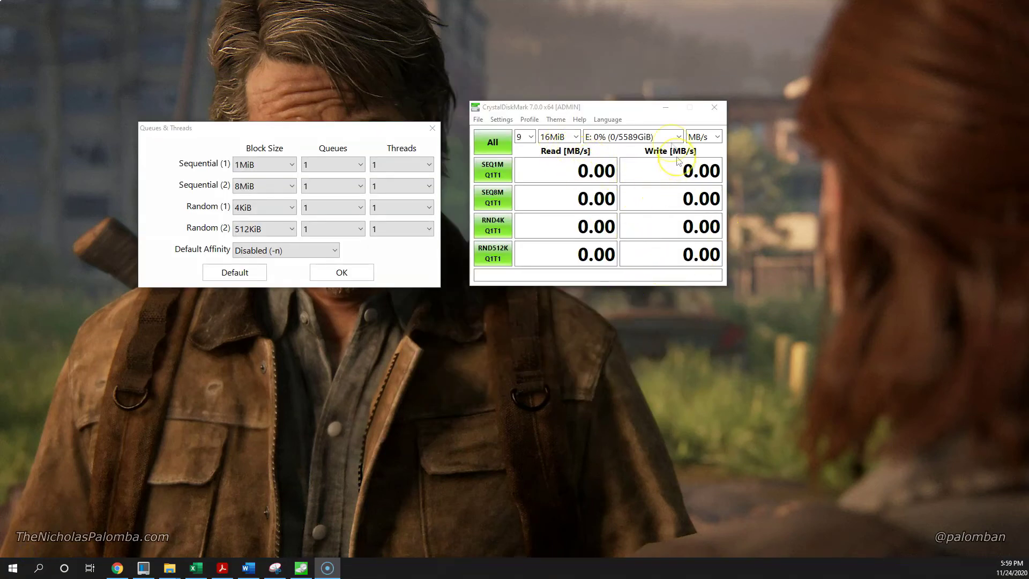
- Keep the default block sizes 1MiB, 8MiB, 4KiB and 512KiB in Queues & Threads and accept
left_click(290, 166)
left_click(291, 165)
left_click(292, 187)
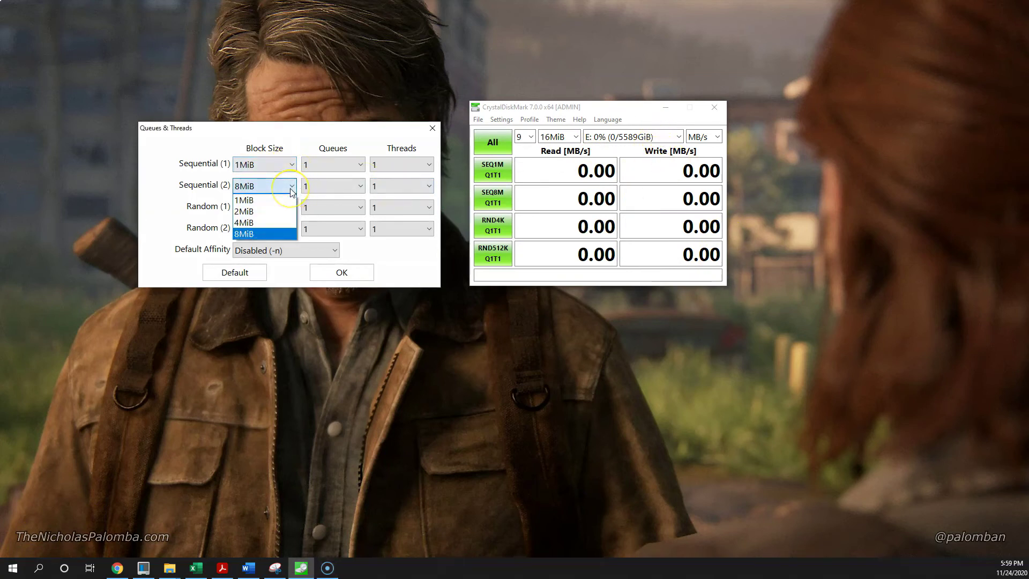
left_click(292, 187)
left_click(292, 209)
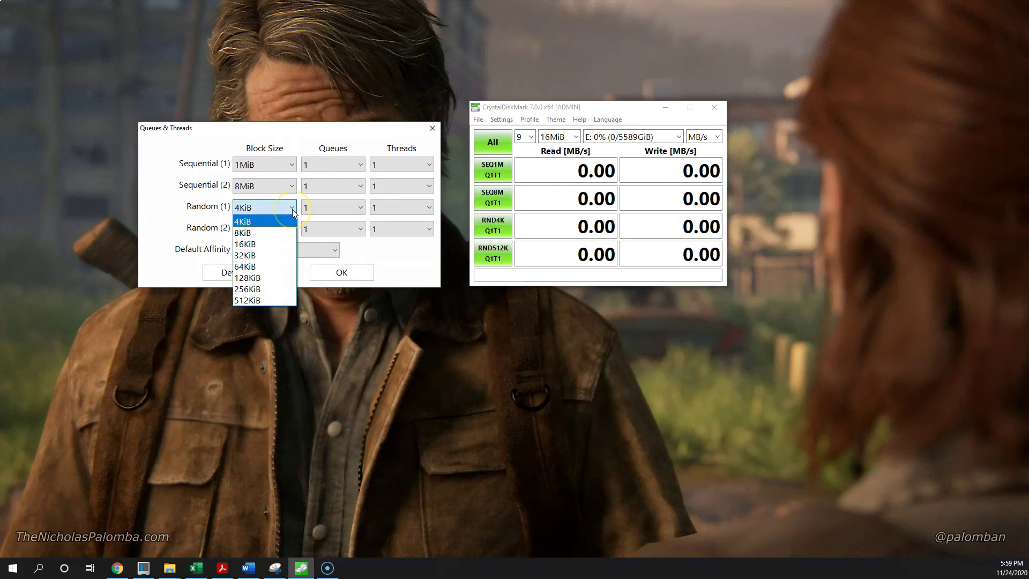
left_click(292, 210)
left_click(293, 230)
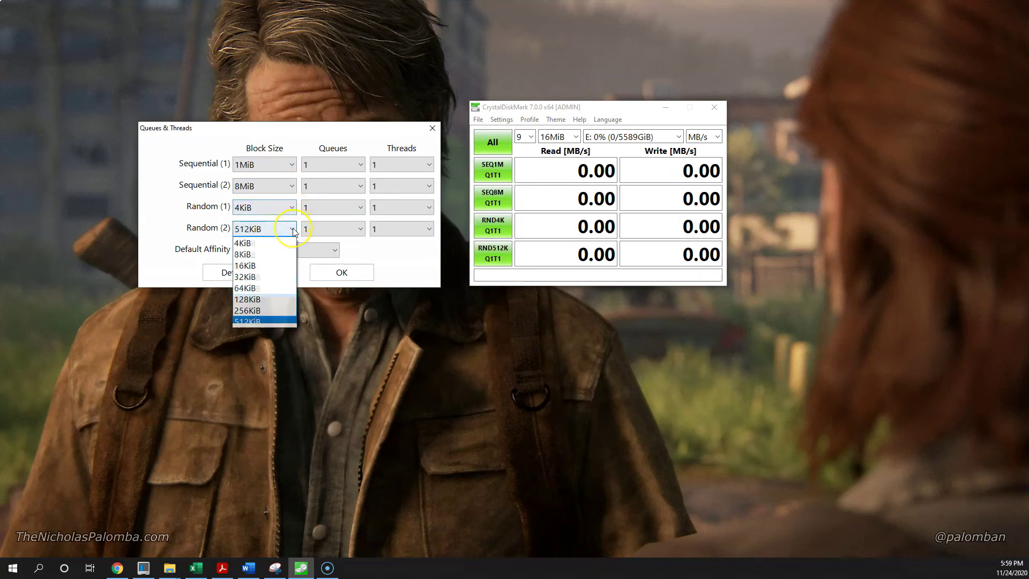
left_click(293, 230)
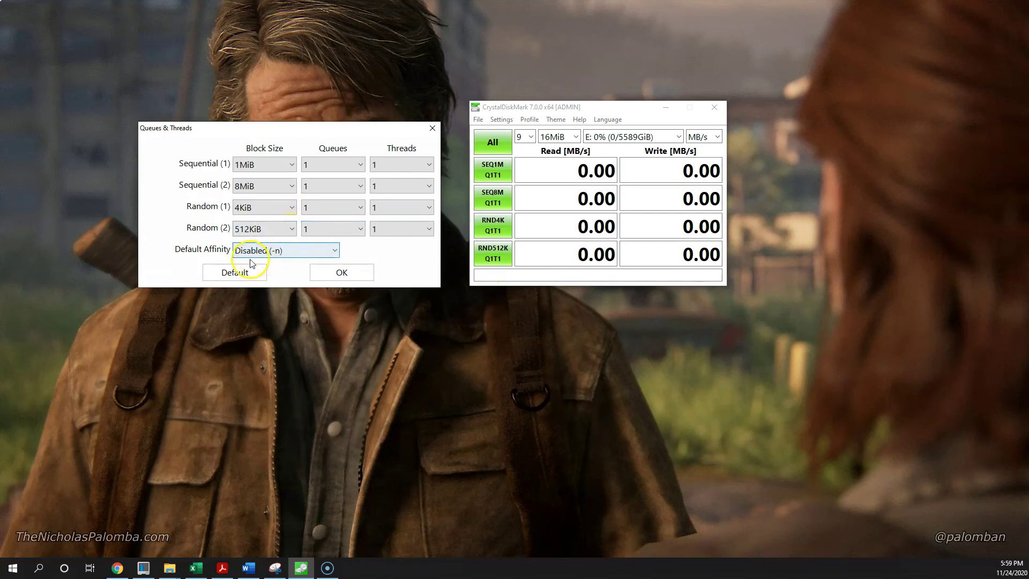
left_click(333, 273)
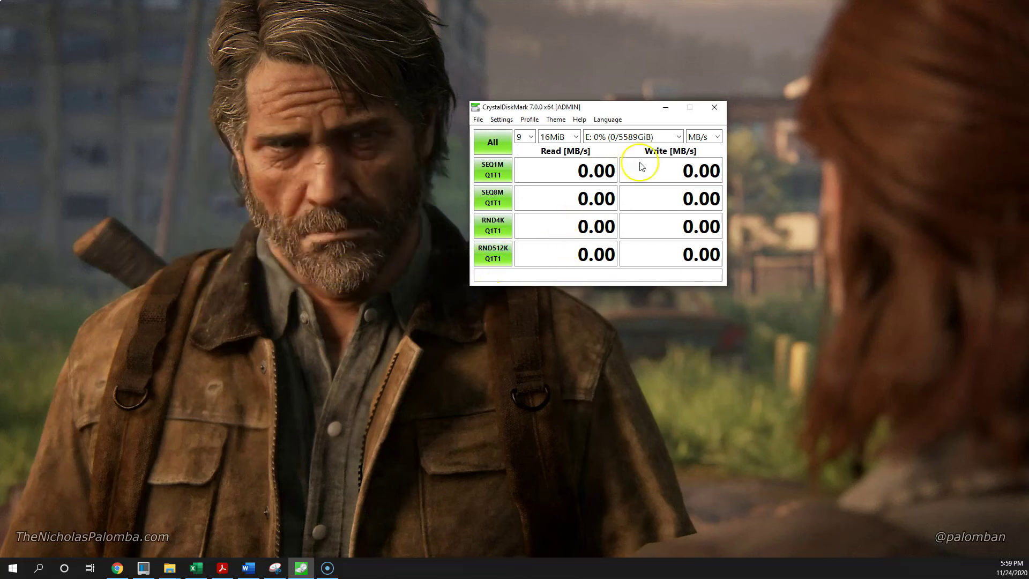
left_click(576, 136)
- Run all CrystalDiskMark tests at 16MiB on E:, giving SEQ1M 251.34 MB/s read, 158.93 MB/s write
left_click(571, 150)
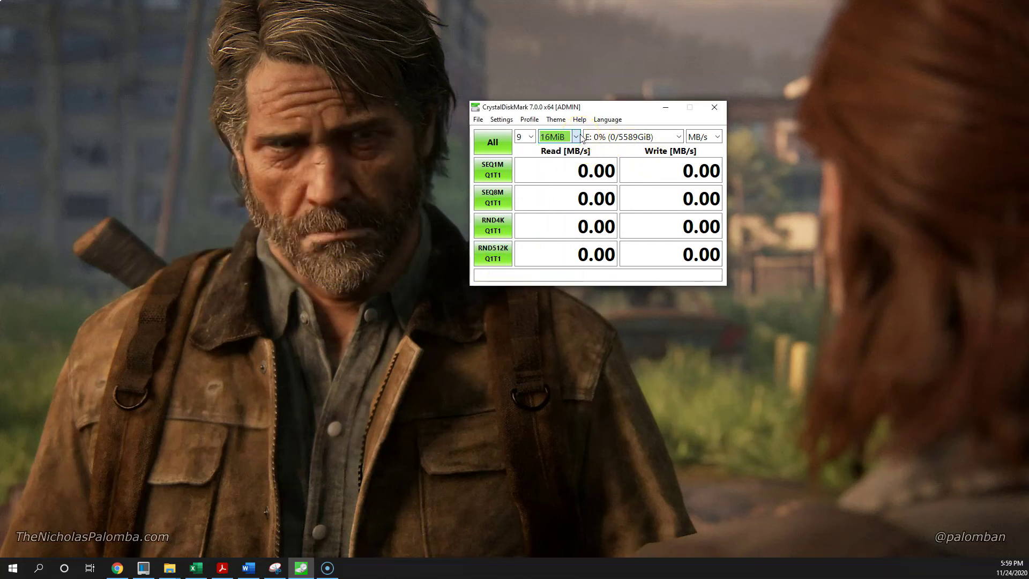
left_click(492, 143)
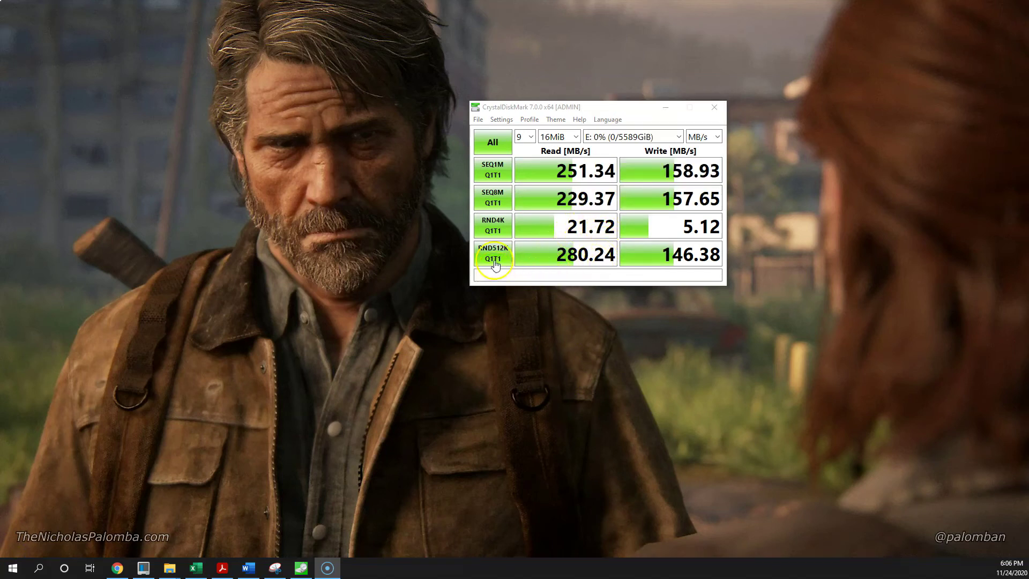
left_click(490, 234)
left_click(493, 178)
left_click(718, 196)
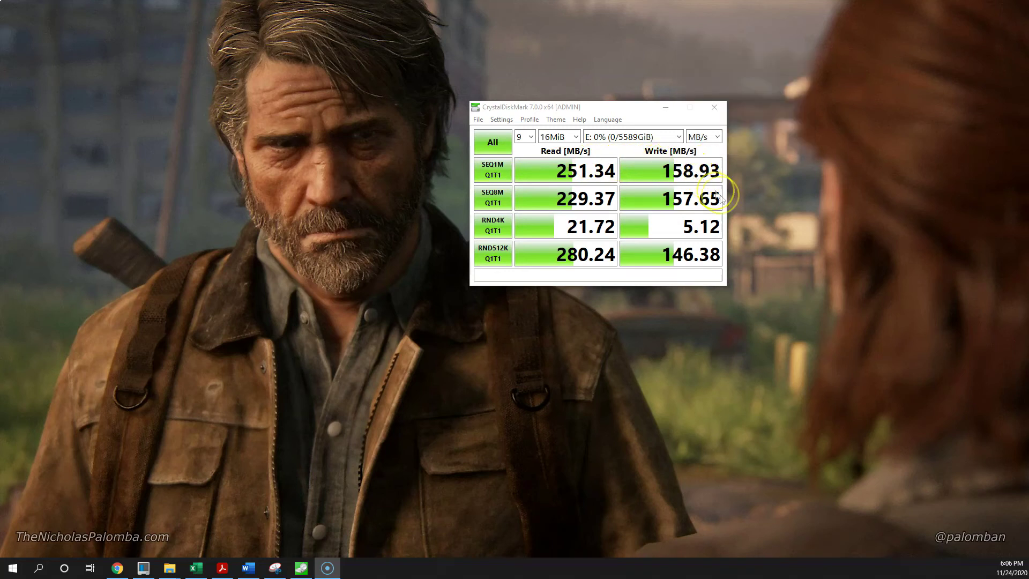
left_click(563, 137)
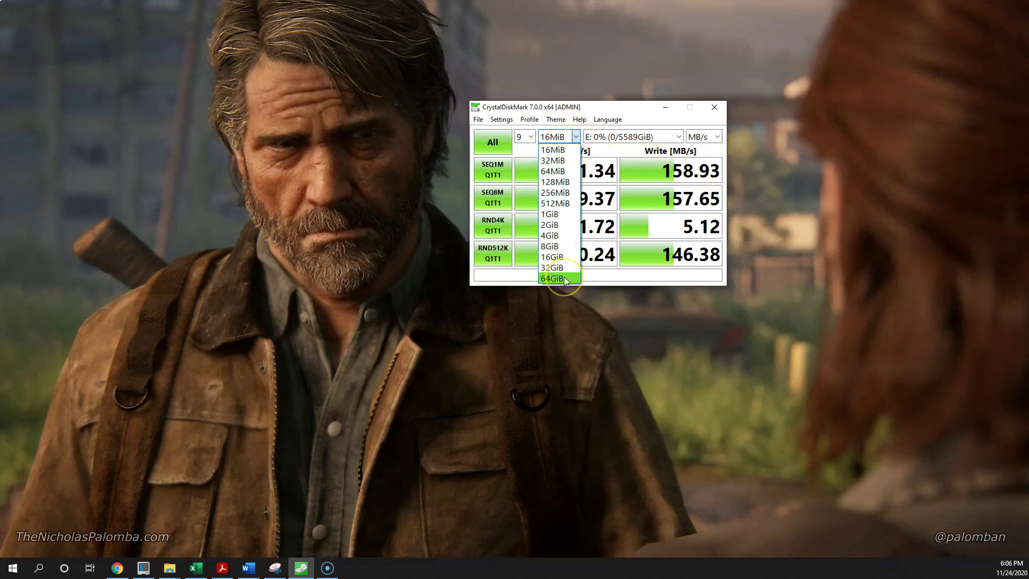
- Rerun all tests at 64GiB and inspect the results (SEQ1M 269.71 MB/s read, 160.64 MB/s write)
left_click(564, 279)
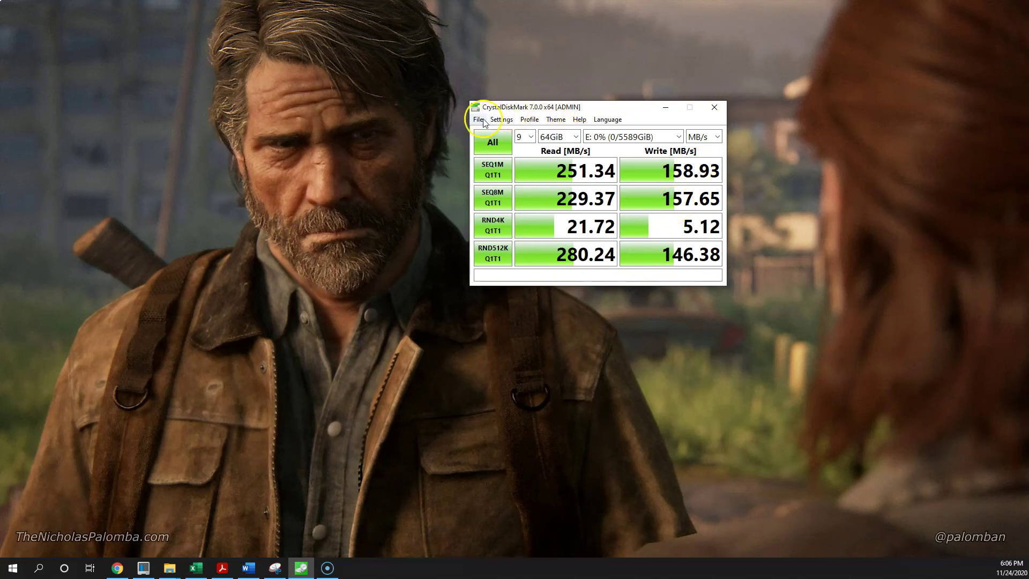
left_click(495, 144)
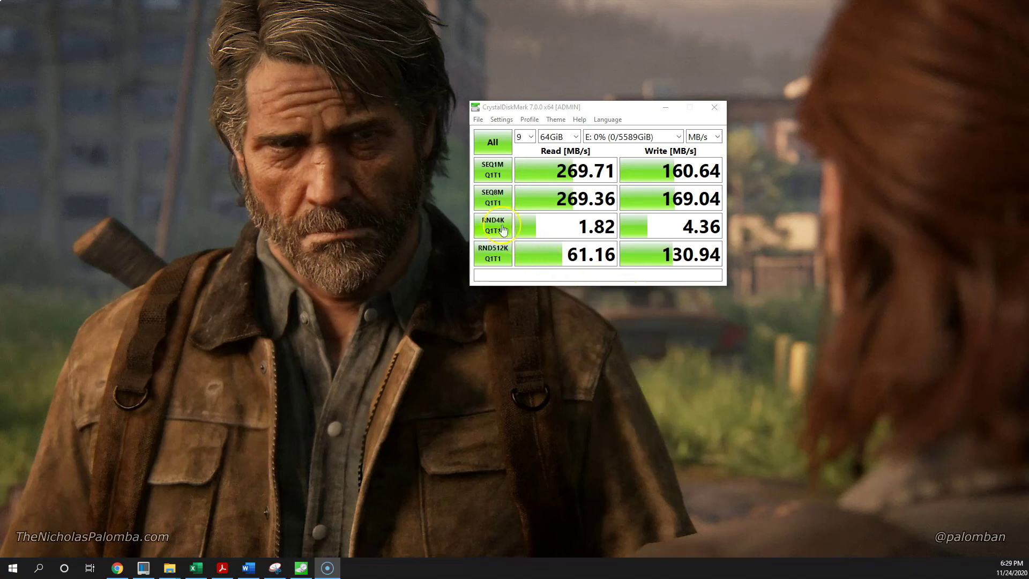
mouse_move(720, 254)
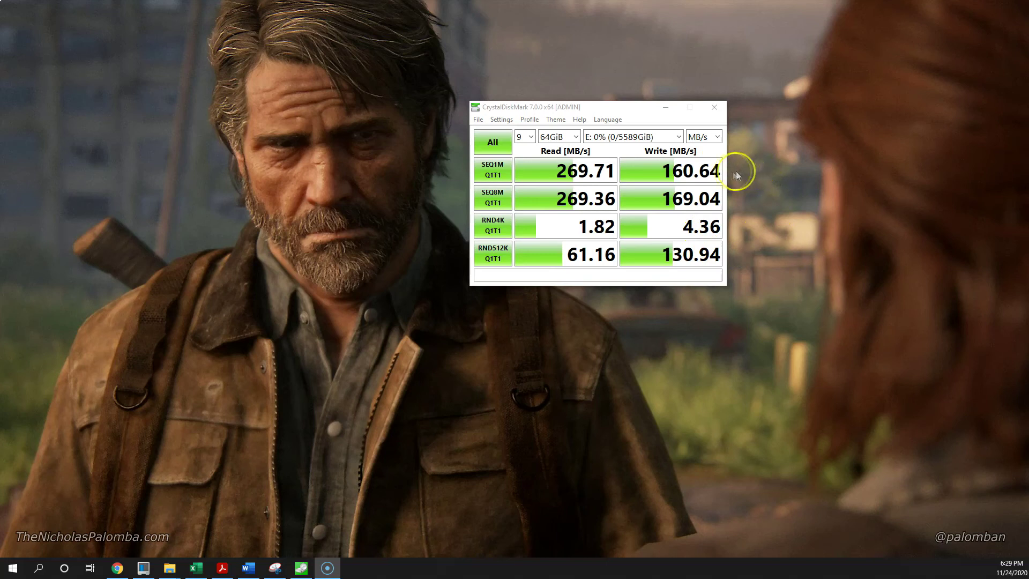
mouse_move(720, 183)
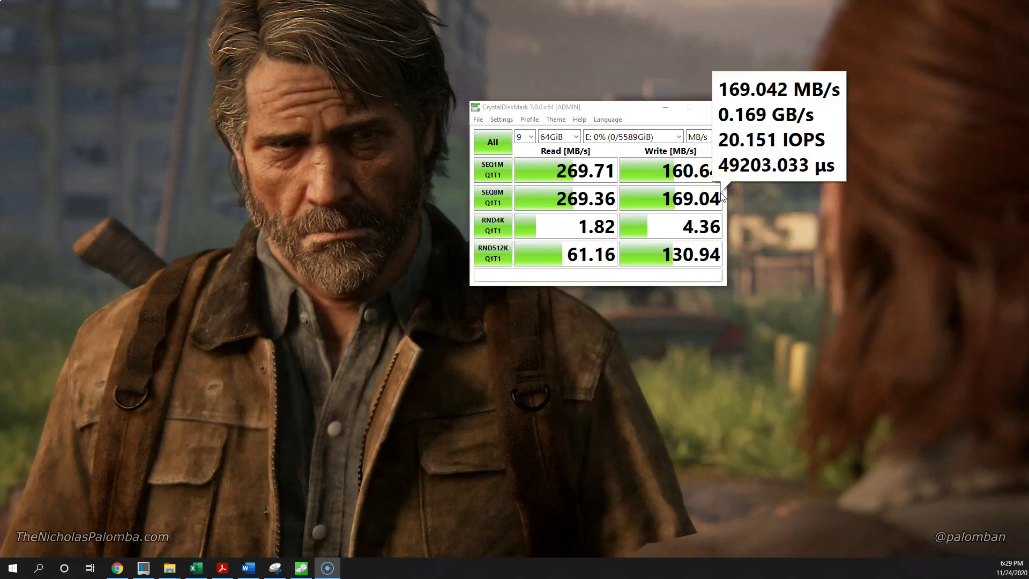
mouse_move(718, 228)
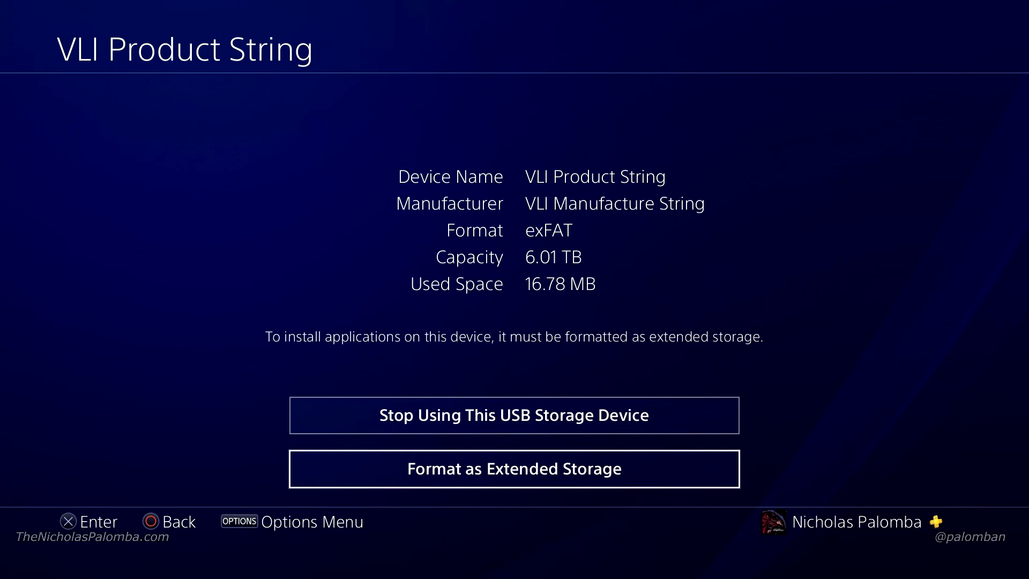
- Format the 6 TB USB drive as PS4 extended storage and confirm through to completion
key("Return")
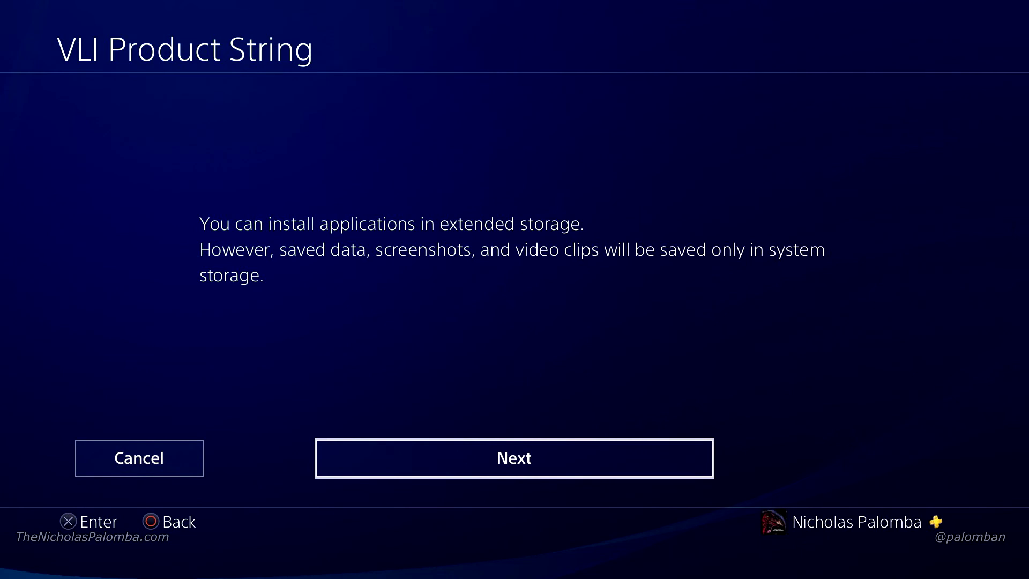
key("Return")
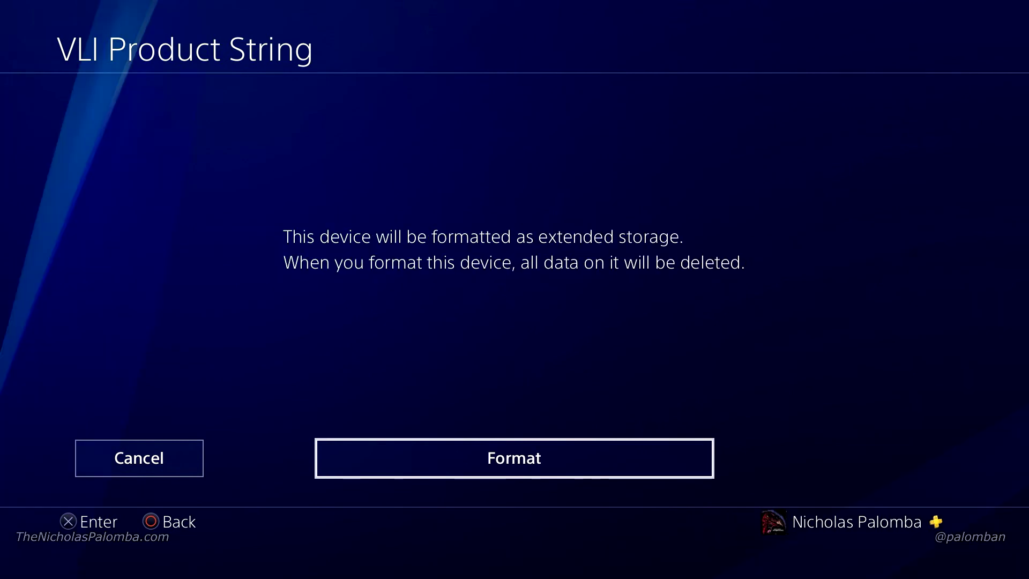
key("Return")
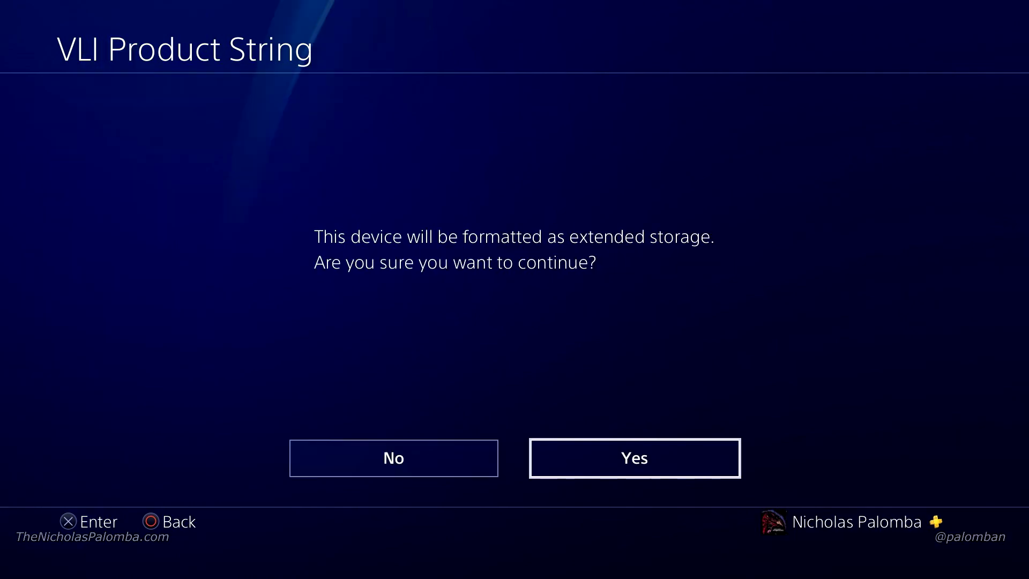
key("Return")
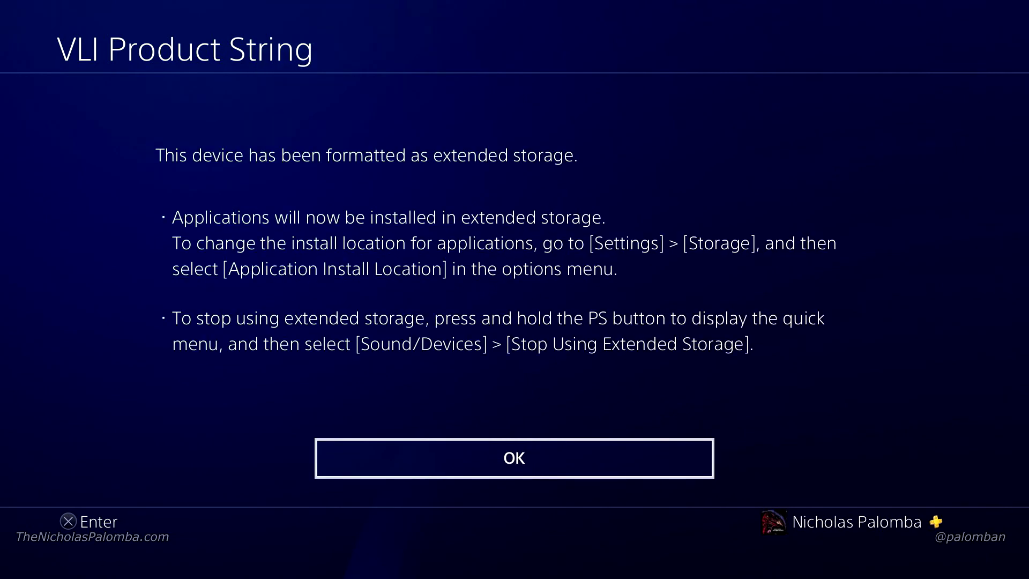
key("Return")
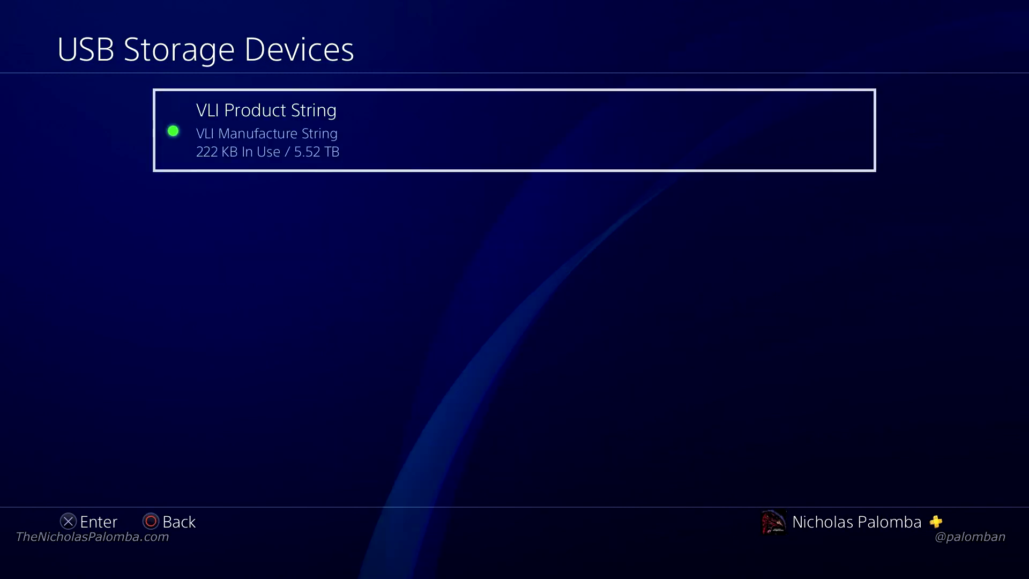
- Open the VLI Product String drive's Manage Content view to see its Extended Storage usage
key("Return")
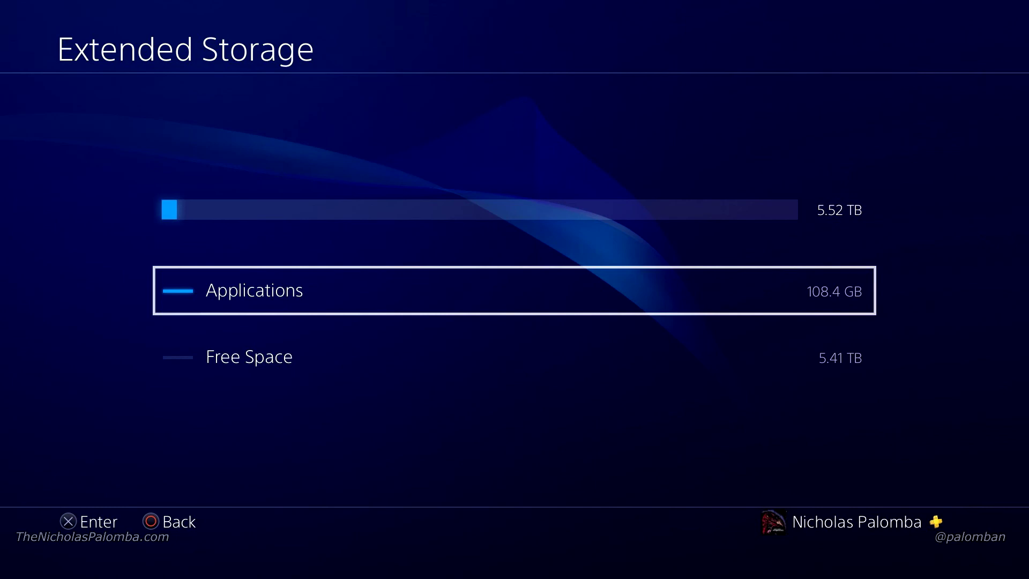
- Show the Extended Storage applications list, with Red Dead Redemption 2 at 108.4 GB
key("Return")
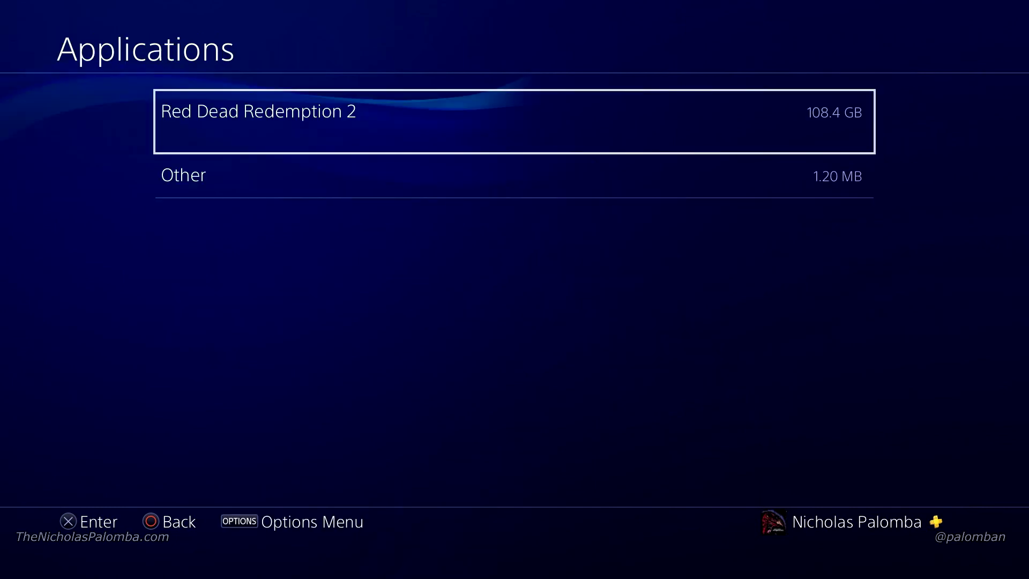